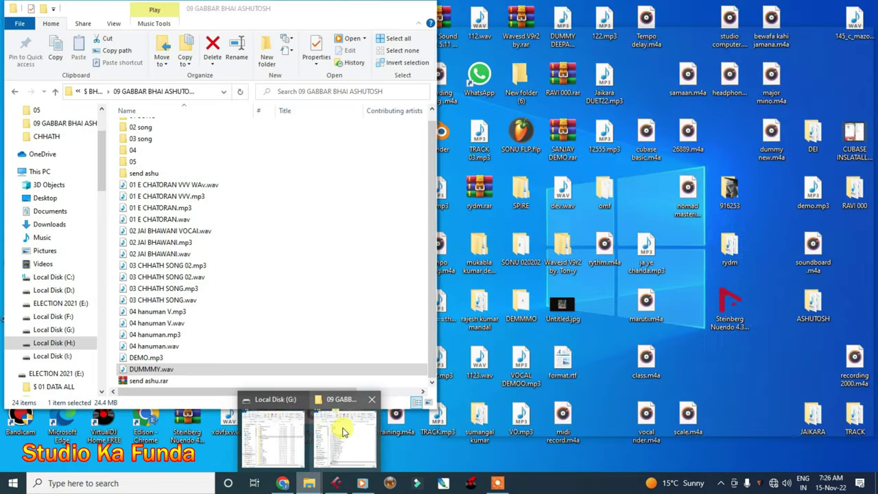
Step: Import DUMMMY.wav from the File Explorer folder into the Cubase project as a new audio track
left_click(333, 436)
mouse_move(125, 369)
left_mouse_down()
mouse_move(451, 388)
mouse_move(514, 153)
mouse_move(471, 120)
left_mouse_up()
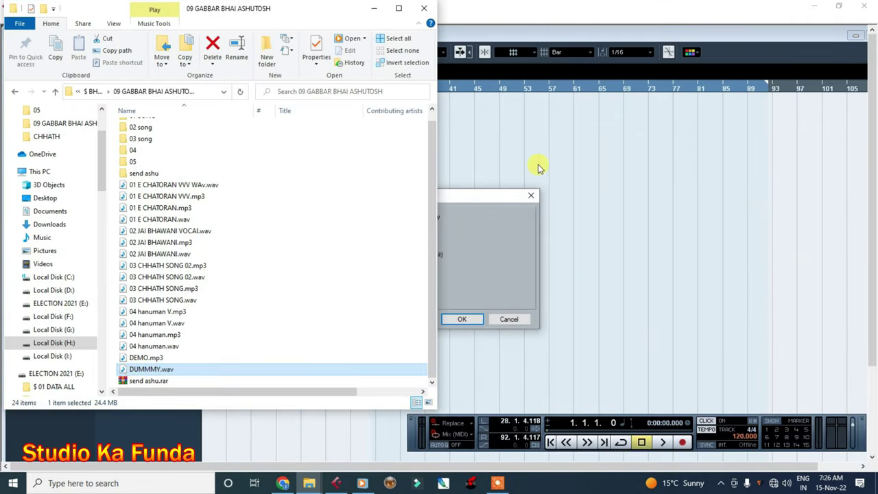
left_click(459, 319)
Step: Move the DUMMMY clip to about bar 2 near the timeline's start and switch the project tempo to fixed mode
left_click_drag(583, 108, 166, 133)
left_click_drag(226, 87, 234, 123)
left_click(727, 428)
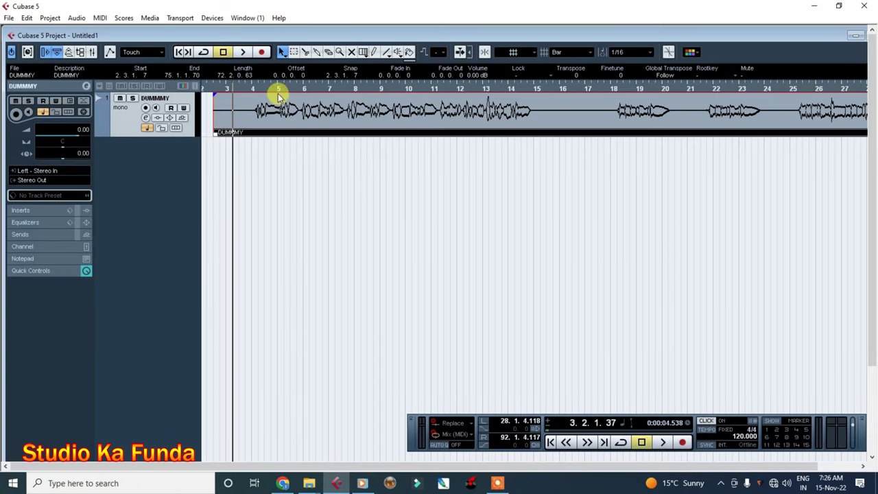
Step: Shift the DUMMMY clip to start at about bar 3 and turn on snapping
left_click_drag(295, 130, 286, 134)
key("space")
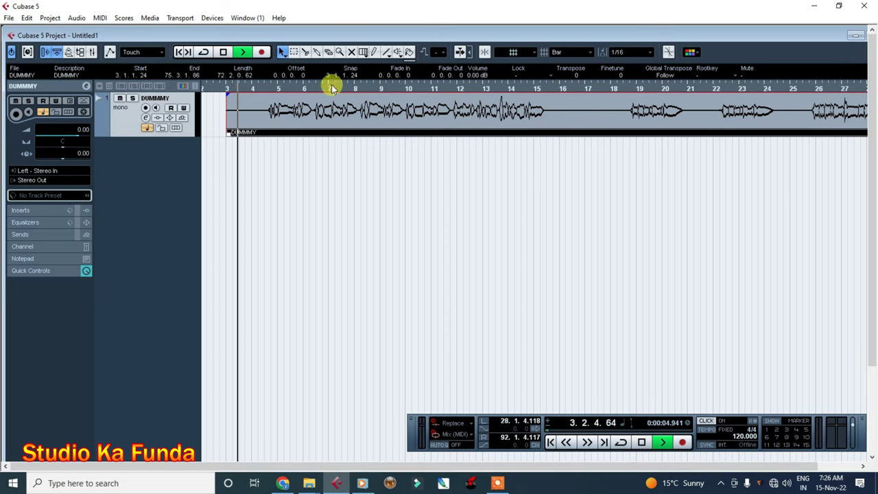
key("space")
left_click(484, 52)
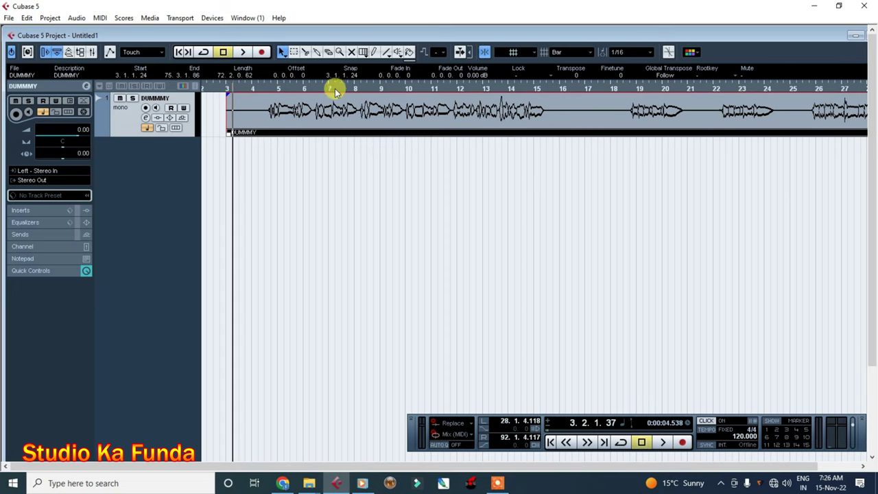
Step: Play the vocal from around bars 3 and 5 to compare its timing with the current tempo
key("space")
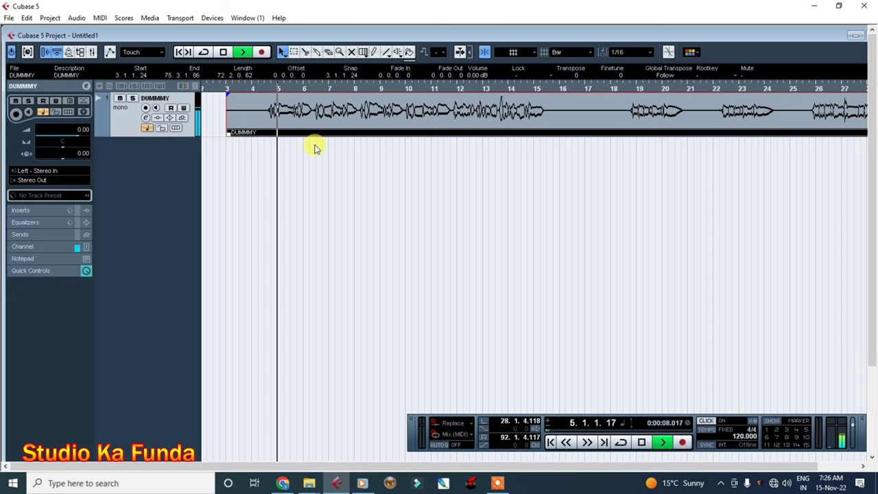
key("space")
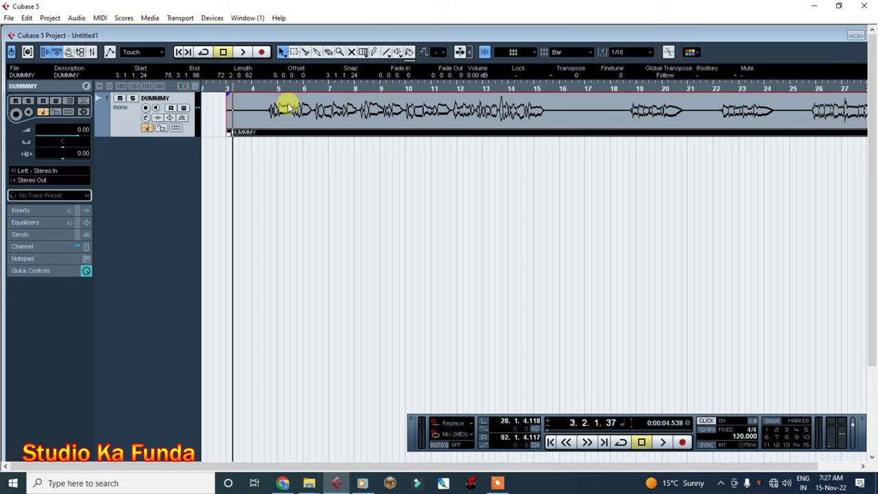
left_click(252, 89)
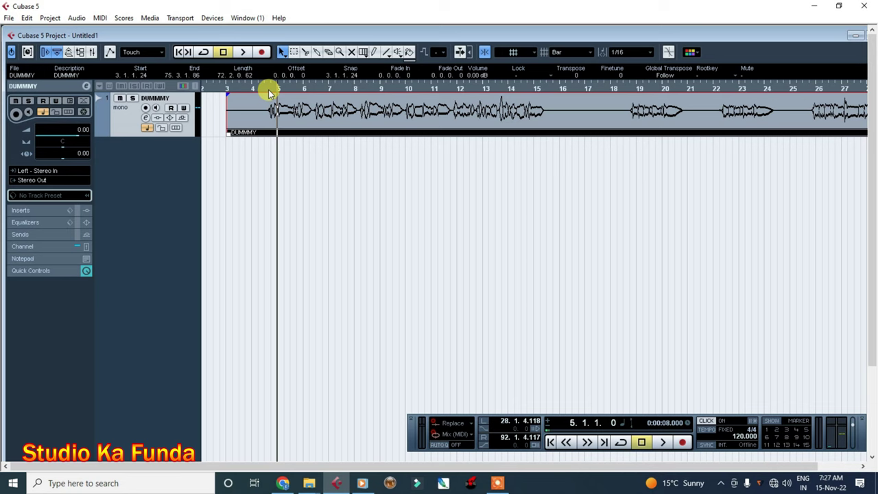
key("space")
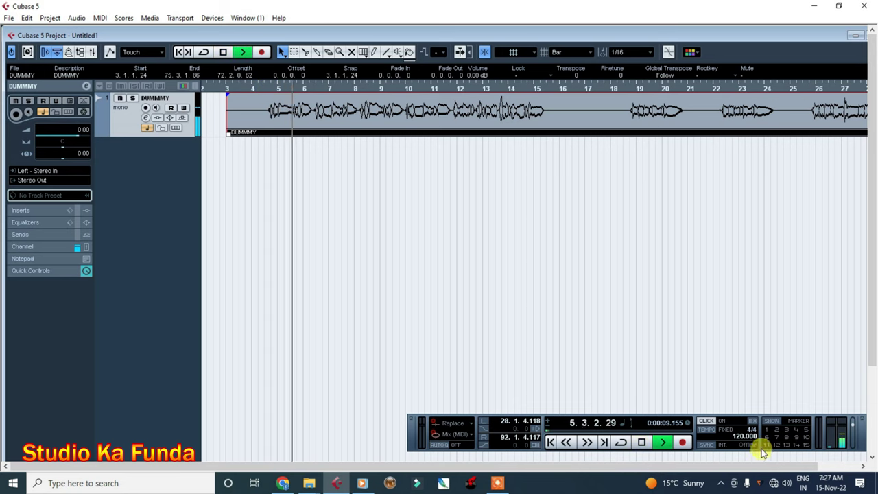
key("space")
Step: Set the fixed tempo to 130 and play the vocal from bar 5 to check its timing
scroll(744, 439, "up", 14)
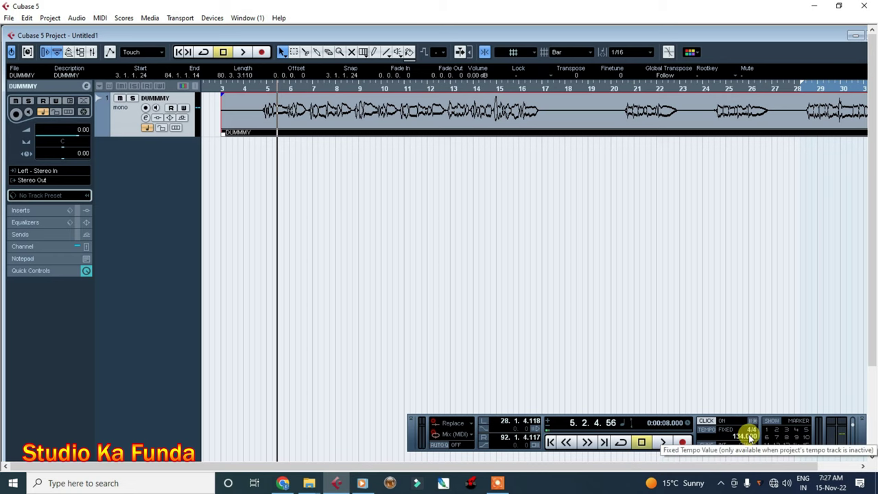
scroll(749, 439, "down", 4)
key("space")
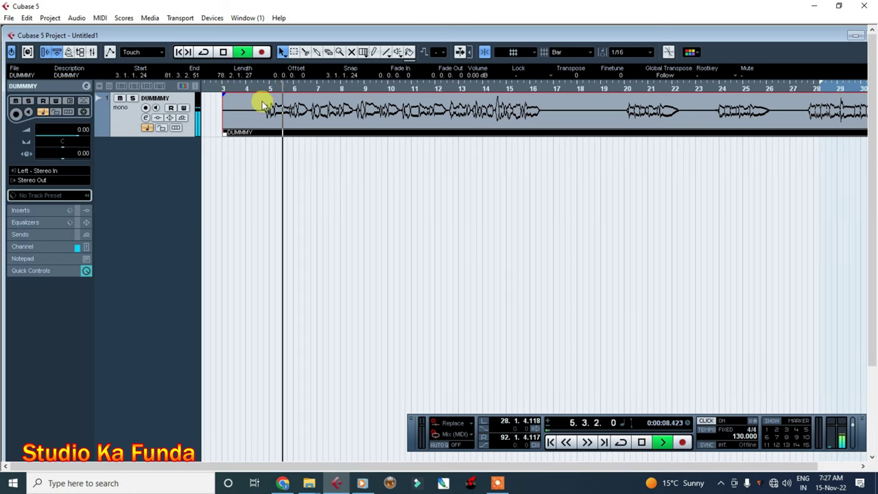
left_click_drag(257, 88, 290, 185)
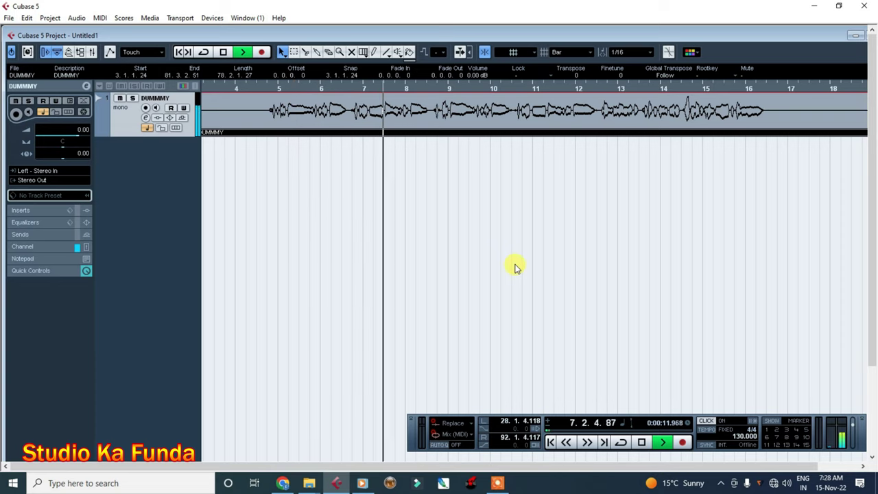
key("space")
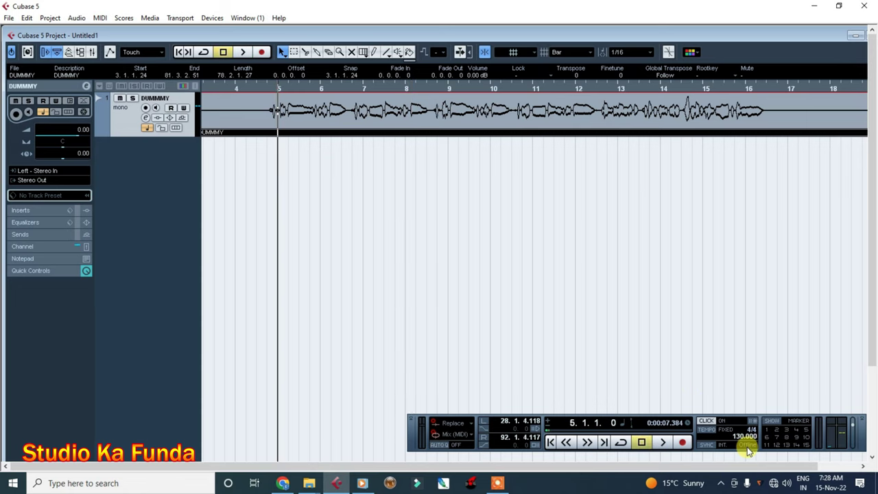
Step: Set the fixed tempo to 134, align the clip's start exactly to bar 3 and play it from bar 4
scroll(747, 443, "up", 4)
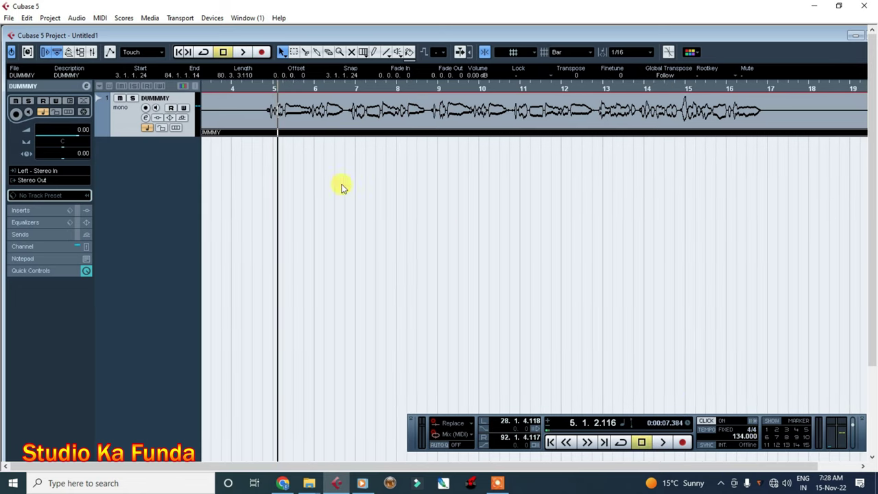
left_click_drag(283, 90, 204, 88)
key("space")
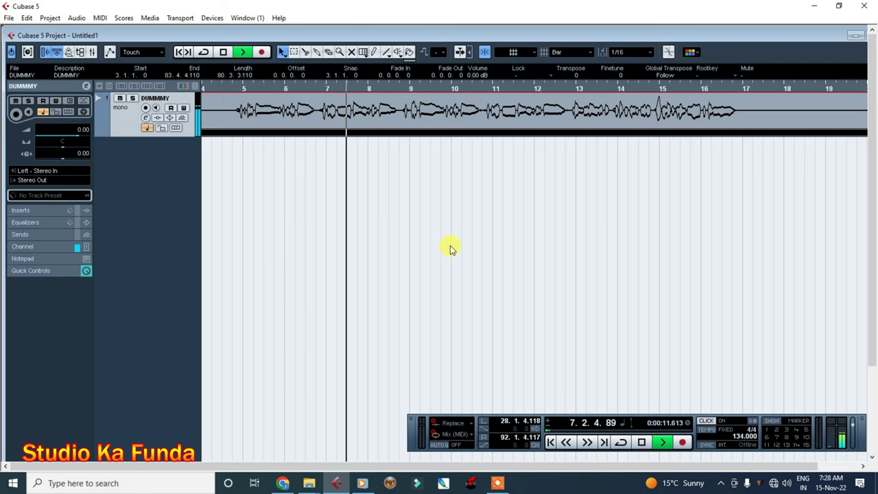
key("space")
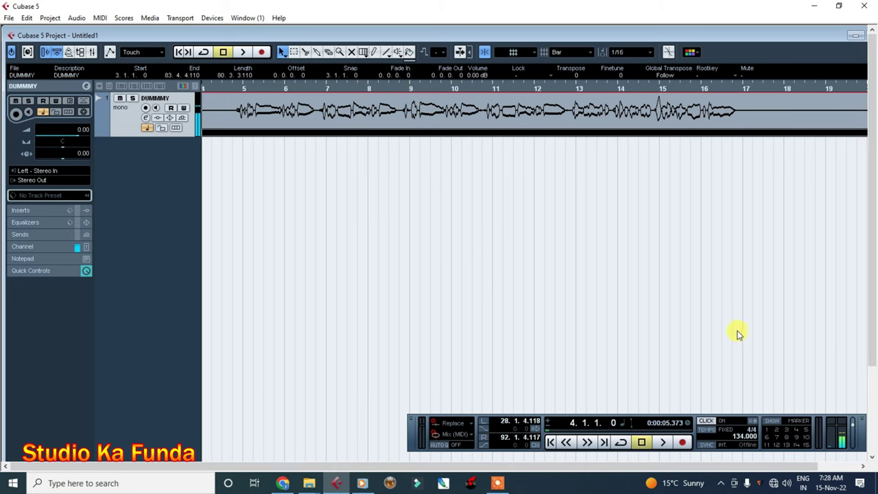
Step: Set the fixed tempo to 135 and check the vocal's timing by playing around bars 5 and 9
scroll(752, 437, "up", 1)
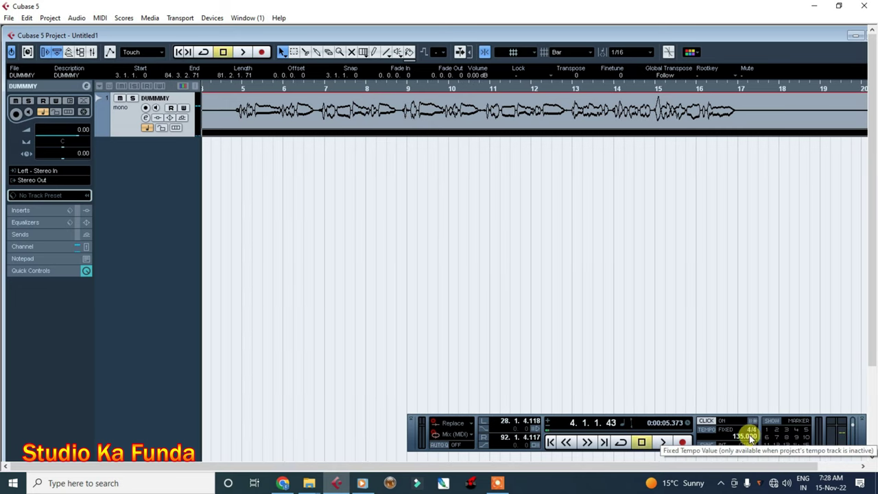
left_click(225, 84)
key("space")
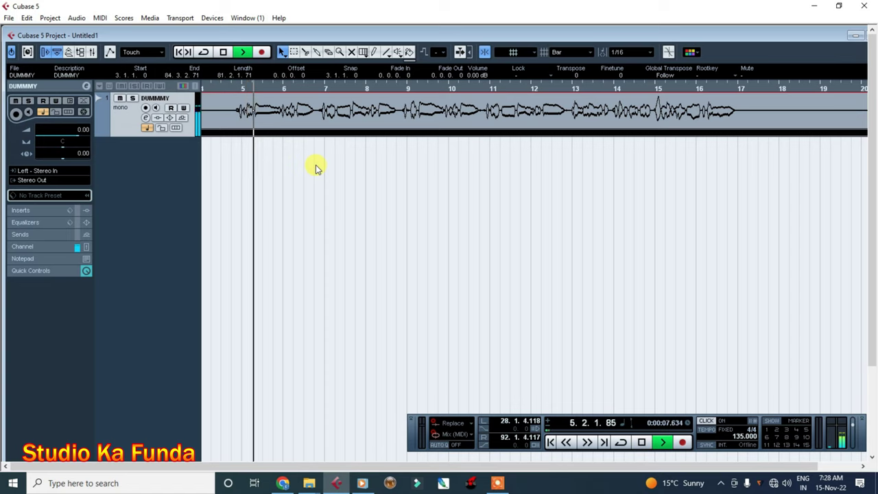
left_click(401, 84)
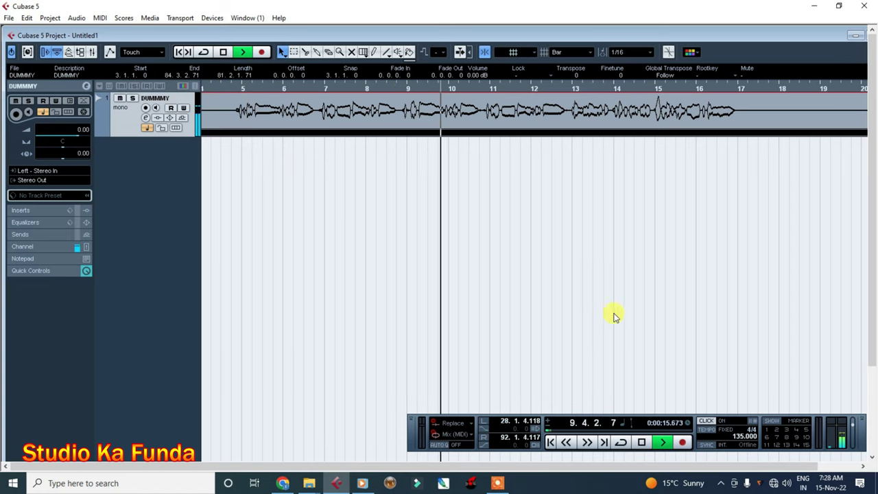
key("space")
Step: Set the fixed tempo to 136 and check the vocal against the grid by playing from the beginning and bar 9
scroll(740, 433, "up", 1)
left_click(216, 89)
key("space")
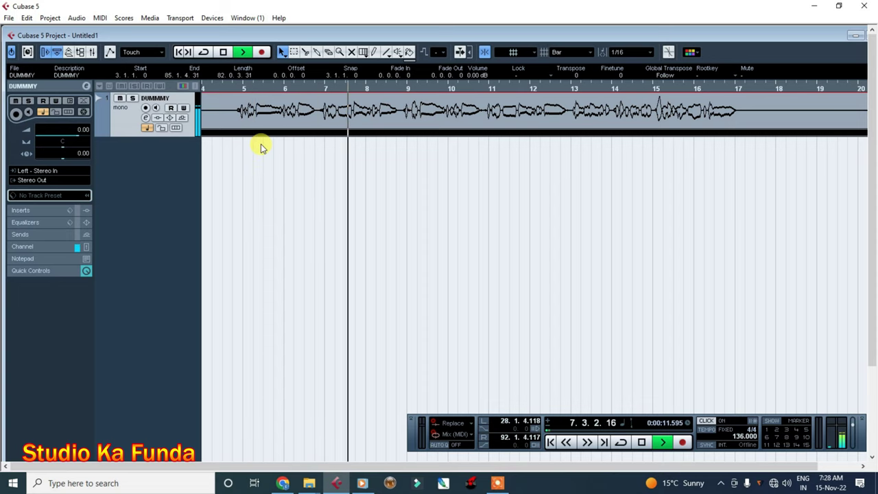
left_click(410, 87)
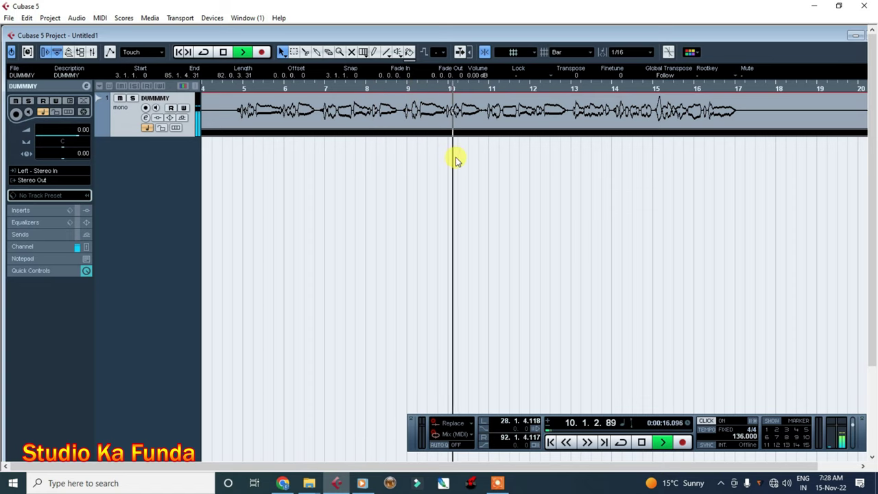
key("space")
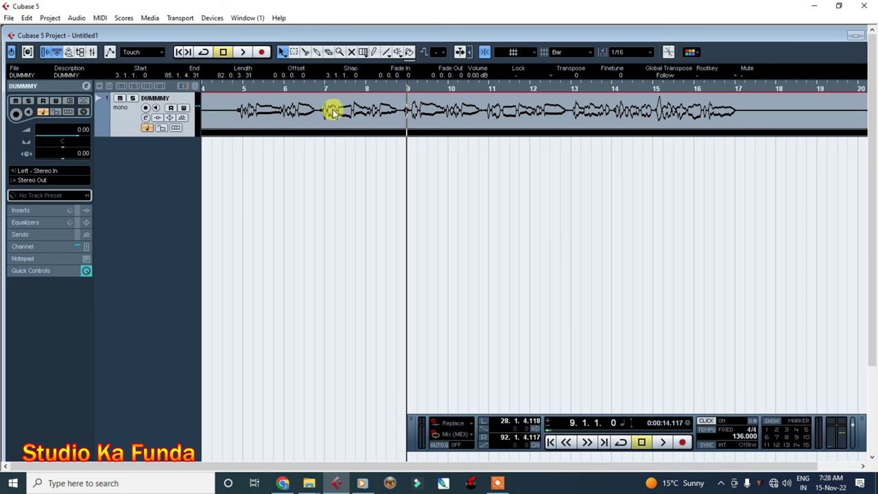
Step: Move the DUMMMY clip to start at bar 12 and play its second section from bar 30
left_click_drag(331, 89, 176, 59)
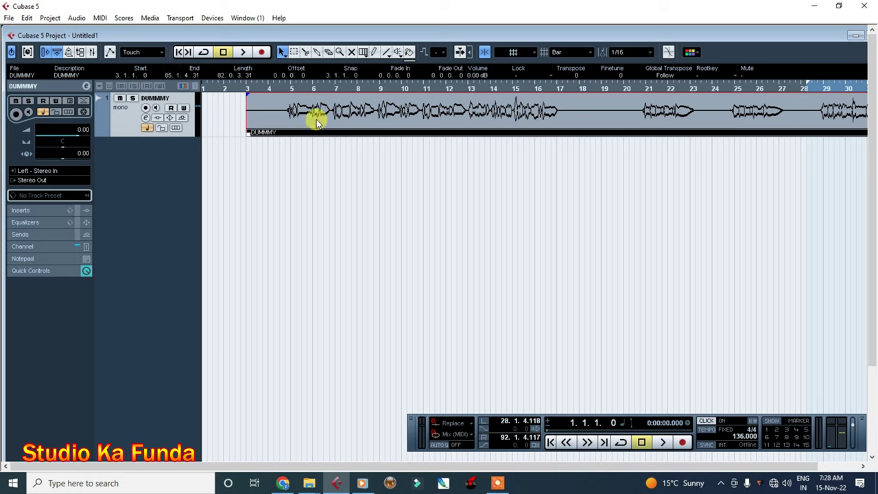
left_click_drag(292, 111, 486, 122)
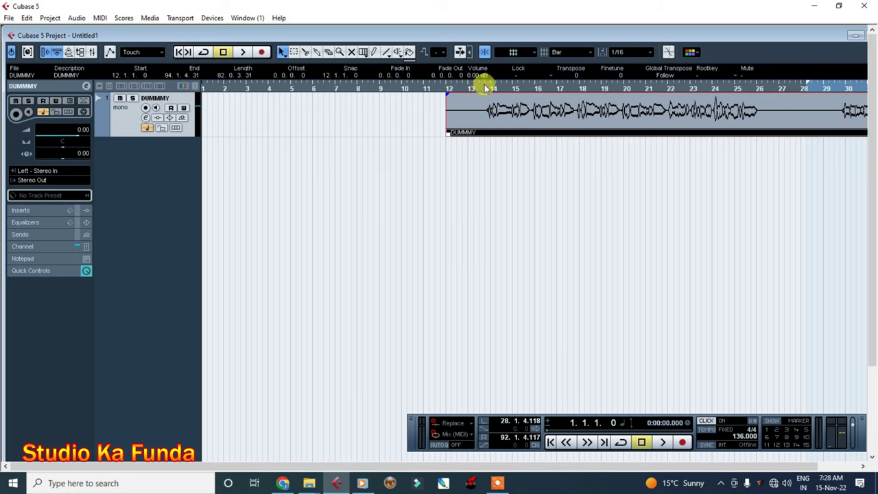
double_click(485, 88)
left_click(838, 88)
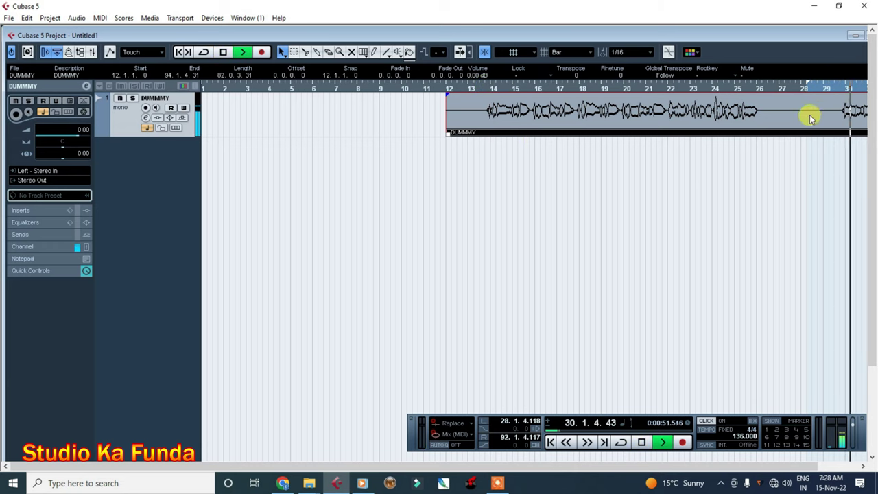
Step: Stop playback and maximize the project window
left_click(863, 465)
left_click(863, 466)
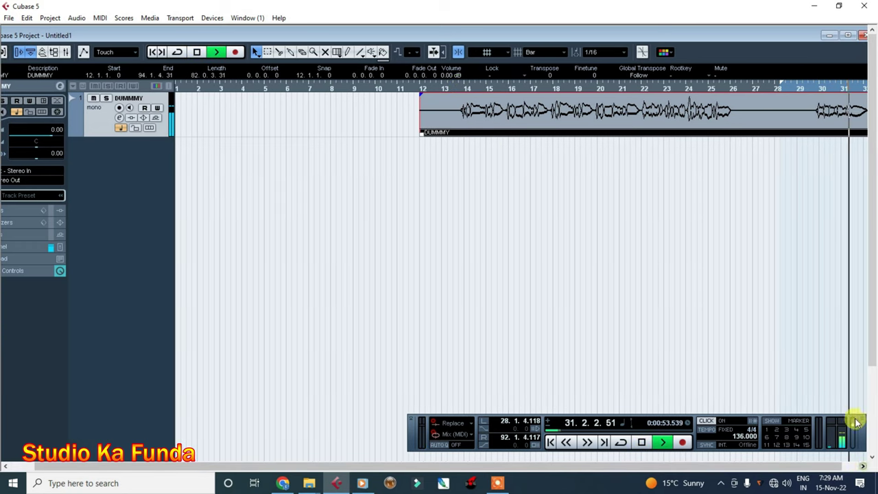
key("space")
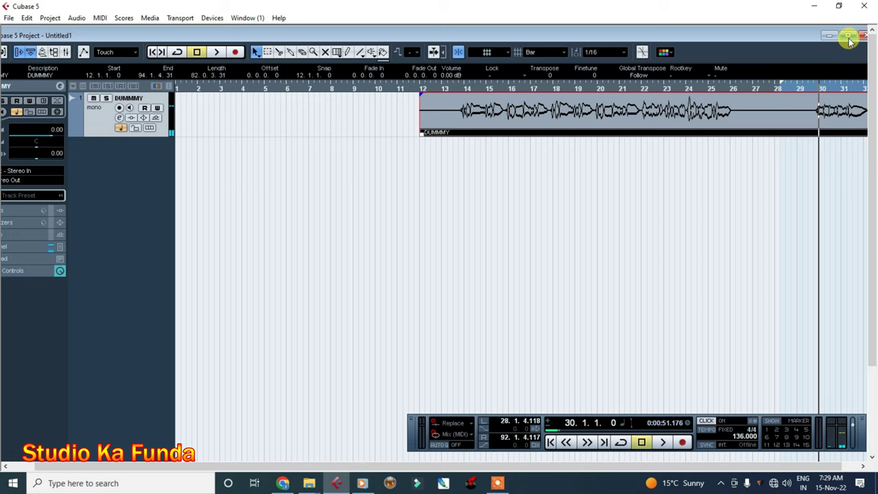
left_click(849, 36)
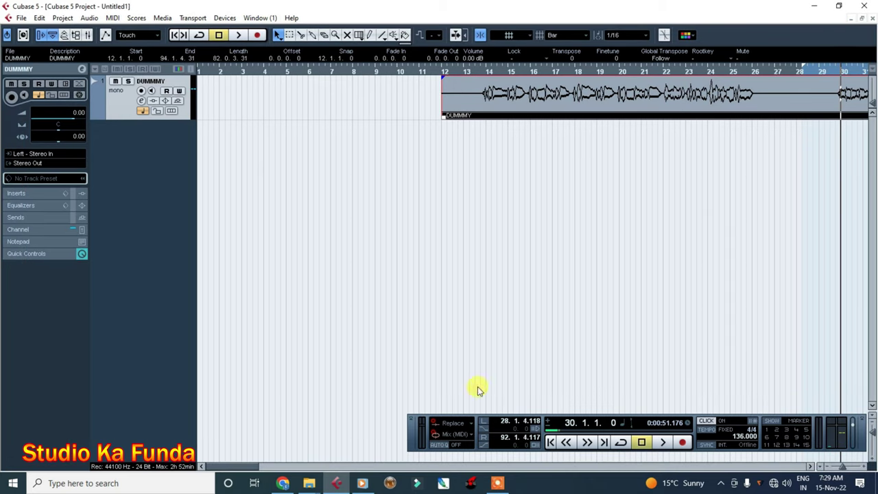
Step: Switch to File Explorer and open the PENDRIVE NEW 80 Gb folder on the ELECTION 2021 (E:) drive
left_click(309, 483)
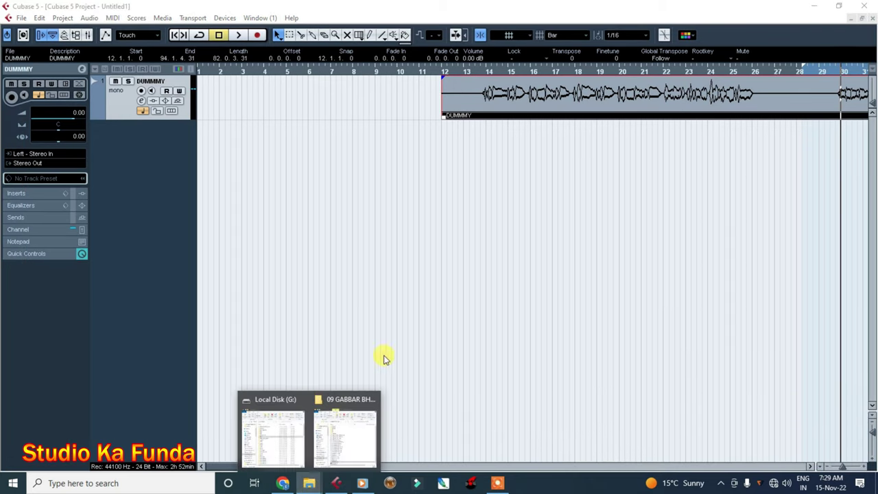
left_click(364, 442)
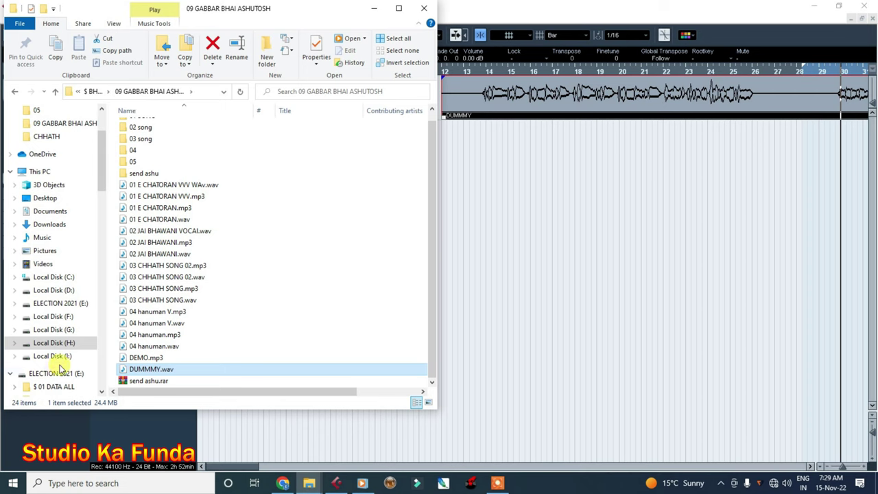
left_click(68, 303)
scroll(235, 274, "down", 1)
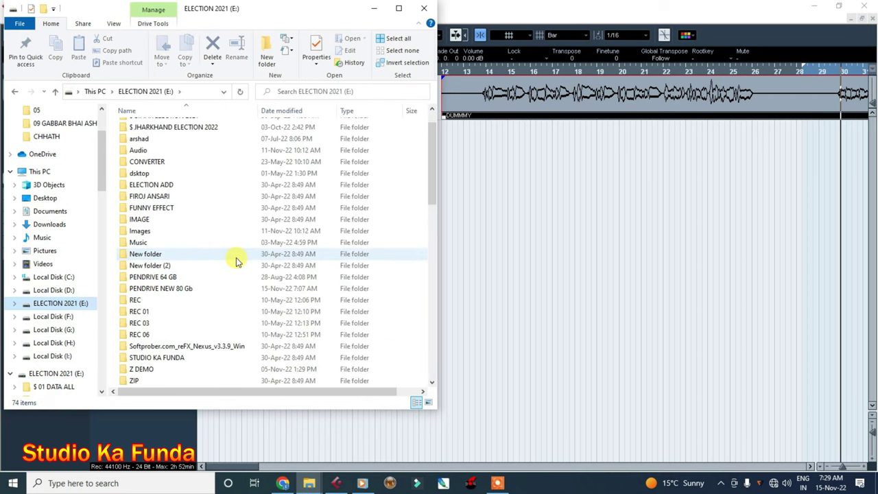
double_click(179, 293)
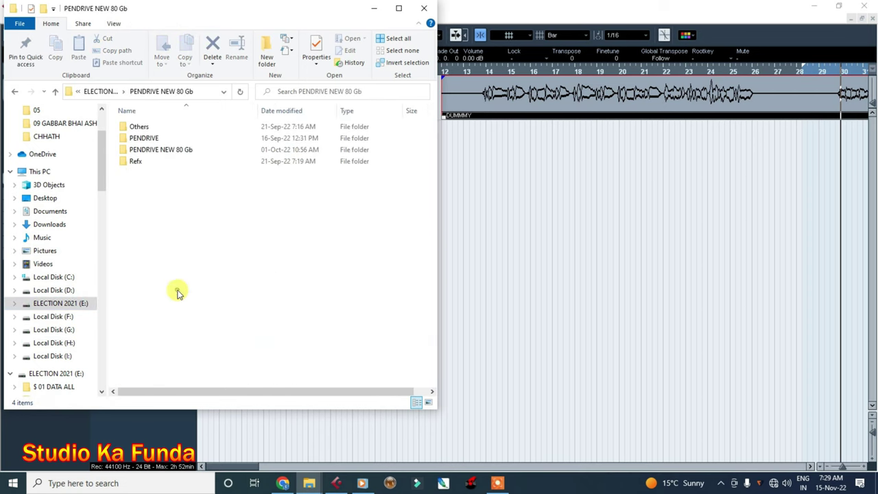
left_click(155, 152)
left_click_drag(203, 207, 155, 141)
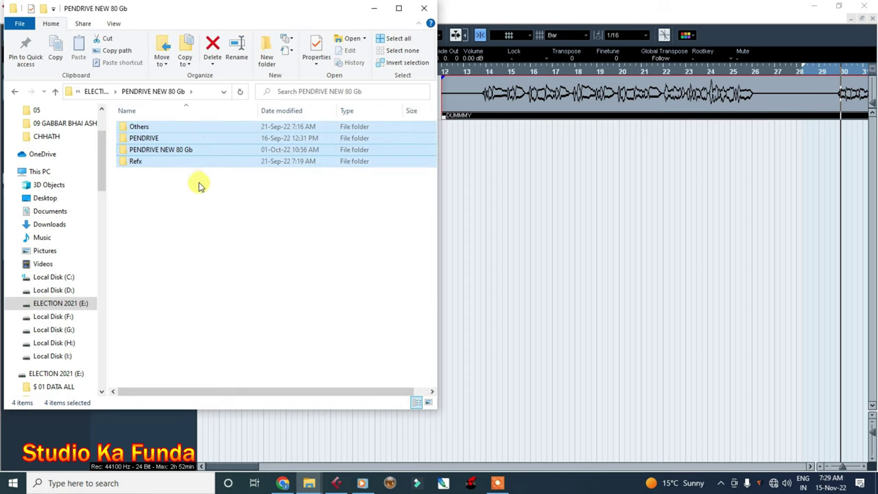
double_click(163, 155)
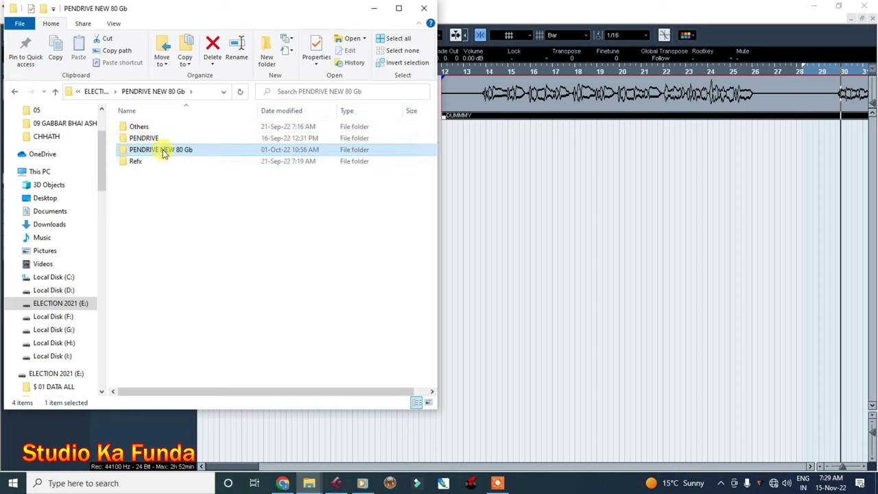
double_click(155, 129)
left_click(101, 93)
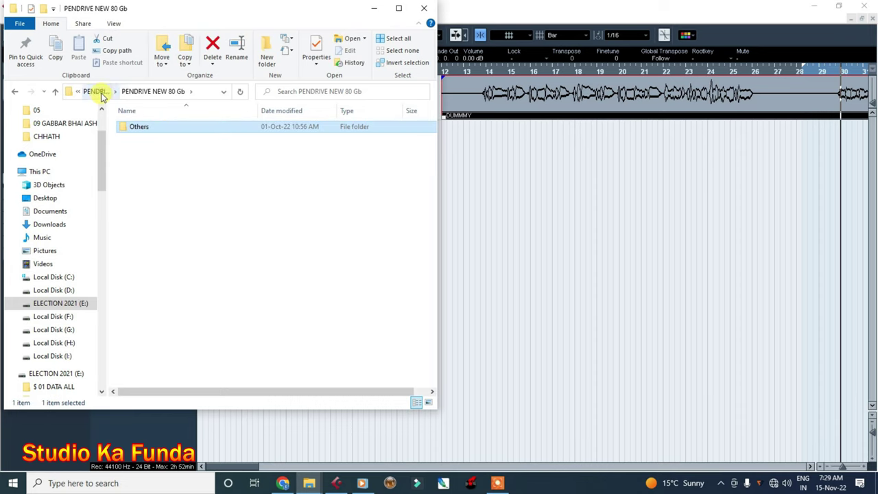
Step: Look through the RYHTHM & LOOP and SOFTWARE folders inside the PENDRIVE folder
double_click(147, 139)
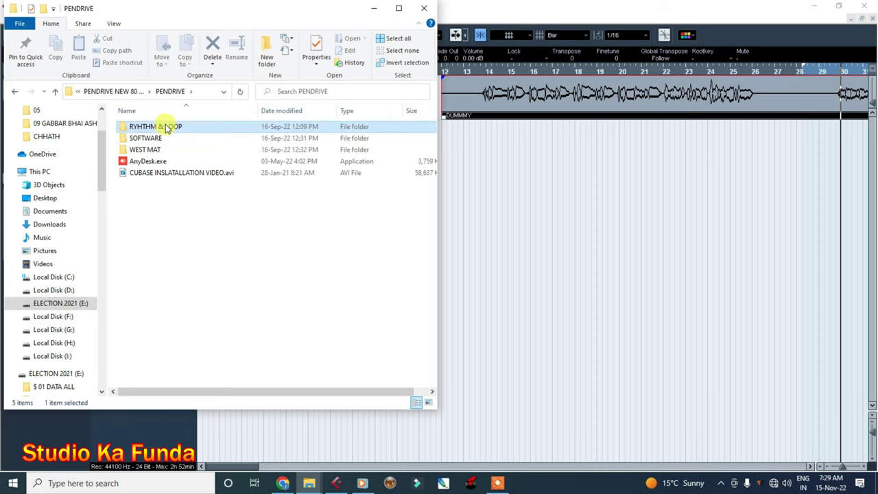
double_click(165, 127)
left_click(102, 92)
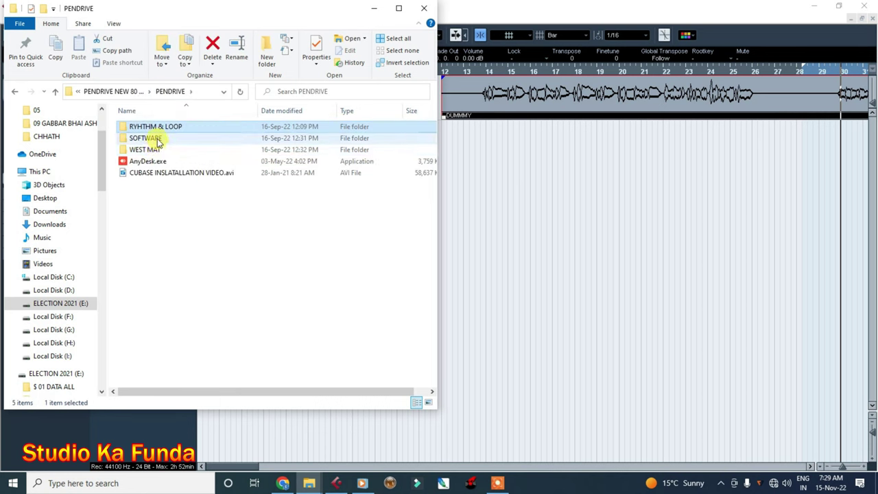
double_click(196, 138)
scroll(210, 151, "down", 7)
scroll(203, 373, "up", 7)
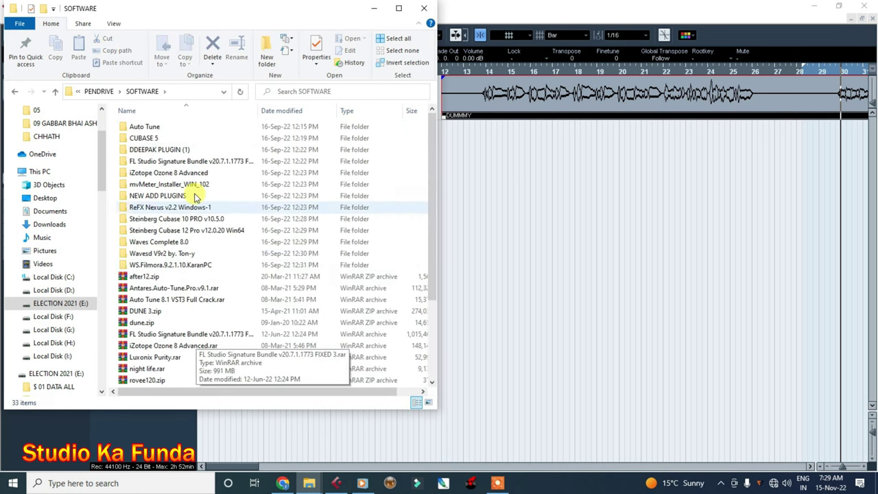
left_click(98, 91)
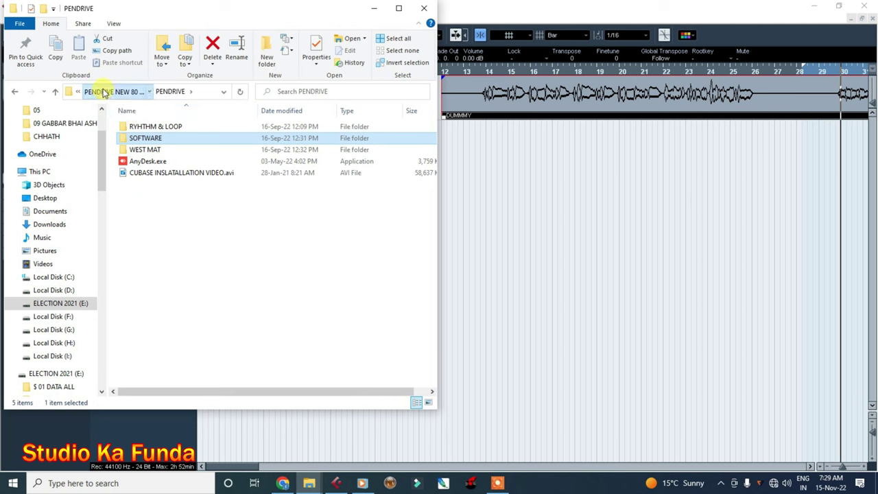
Step: Look through the Others folder and its A VSTI DLL subfolder, and return to PENDRIVE NEW 80 Gb
left_click(106, 91)
double_click(151, 127)
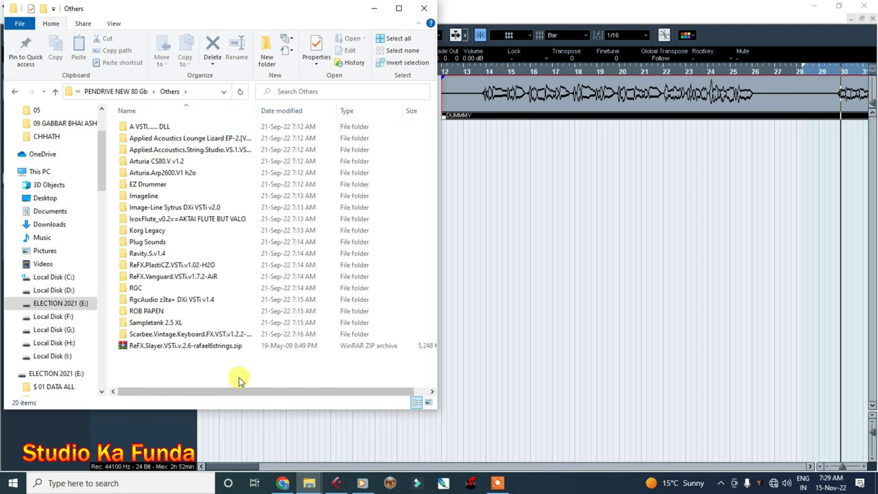
key("ctrl+a")
double_click(143, 125)
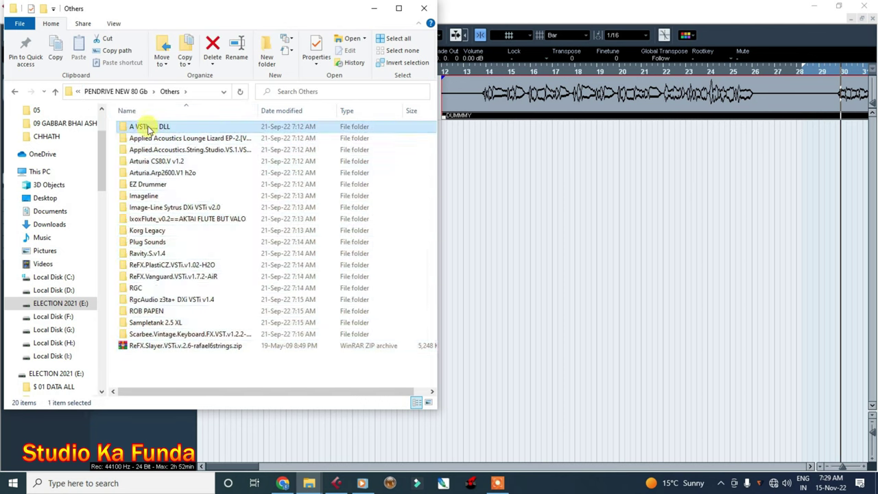
scroll(254, 222, "down", 5)
scroll(259, 226, "up", 5)
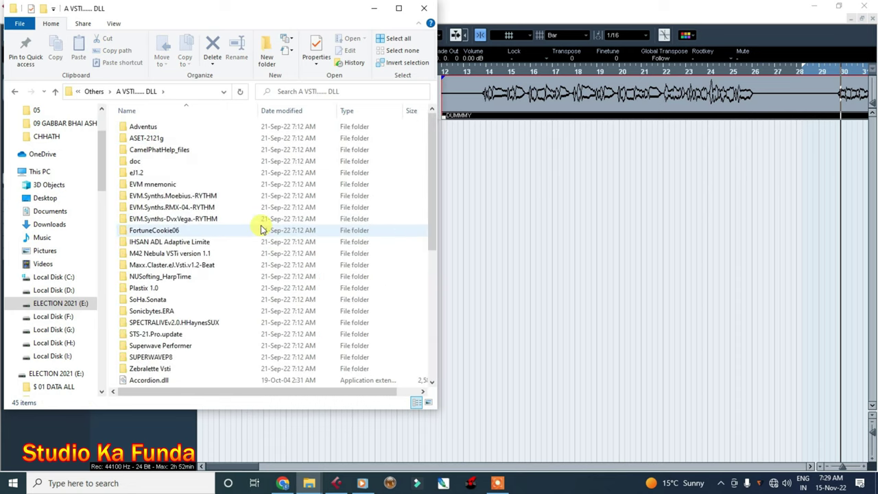
left_click(94, 92)
left_click(96, 94)
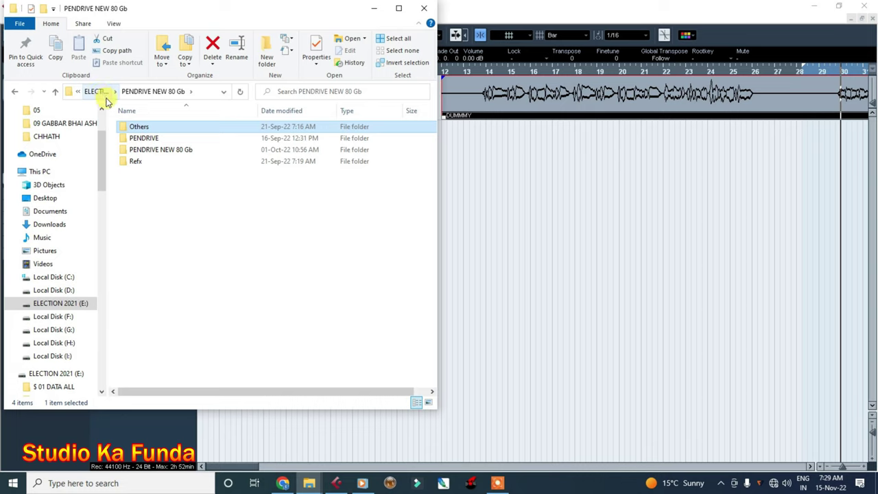
Step: Open the 135 folder of rhythm loops under PENDRIVE, RYHTHM & LOOP, F Dive
double_click(177, 150)
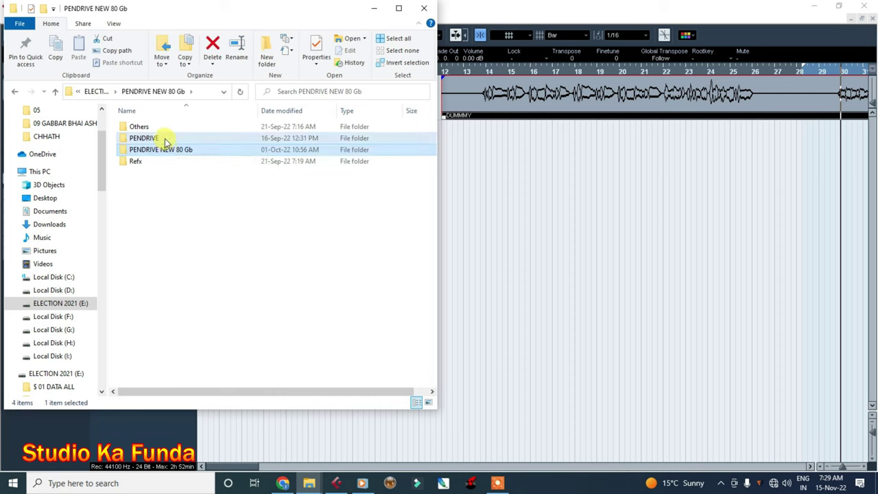
double_click(167, 137)
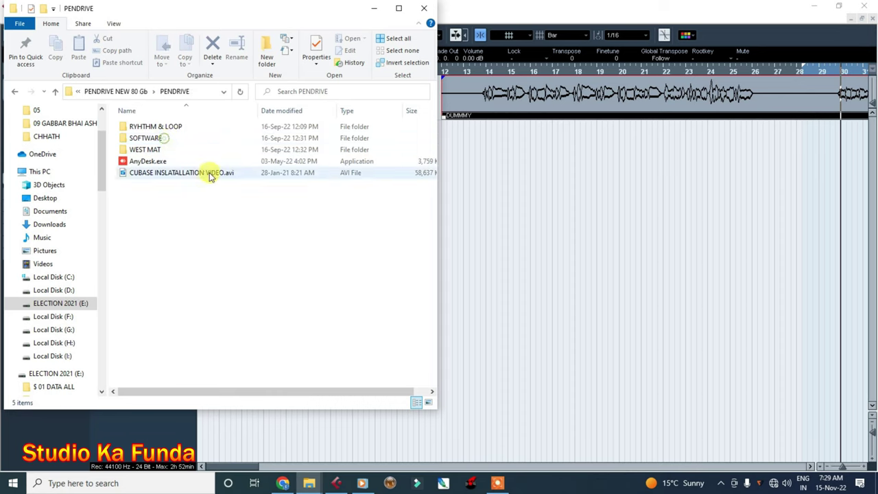
double_click(162, 126)
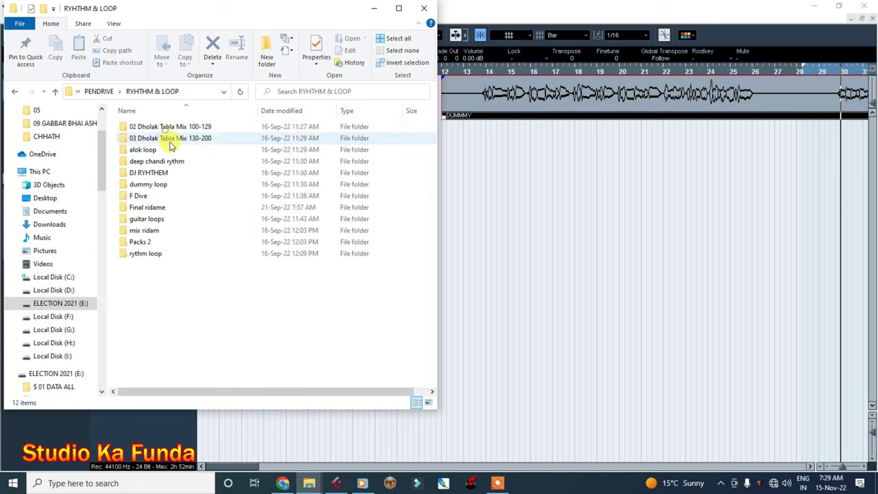
double_click(153, 196)
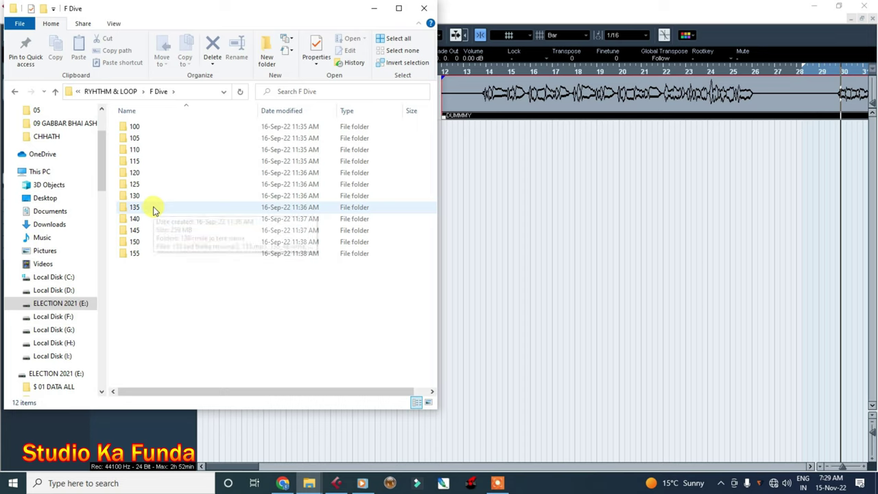
mouse_move(148, 203)
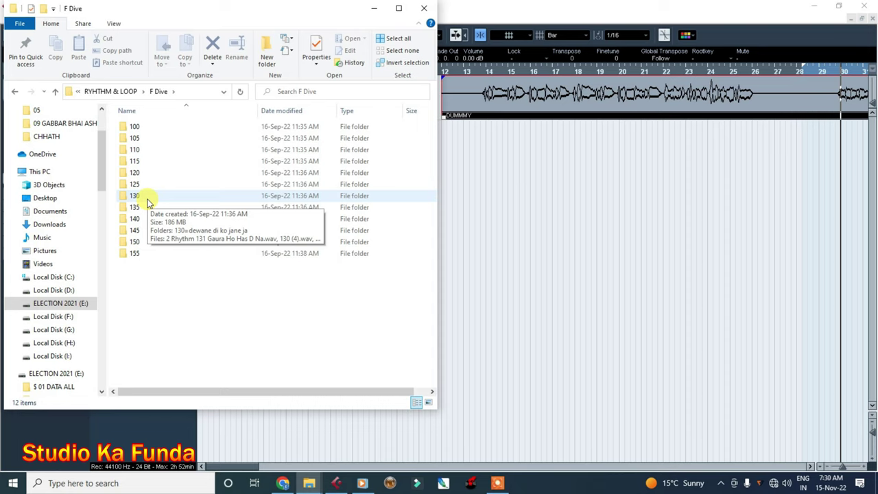
left_click(147, 198)
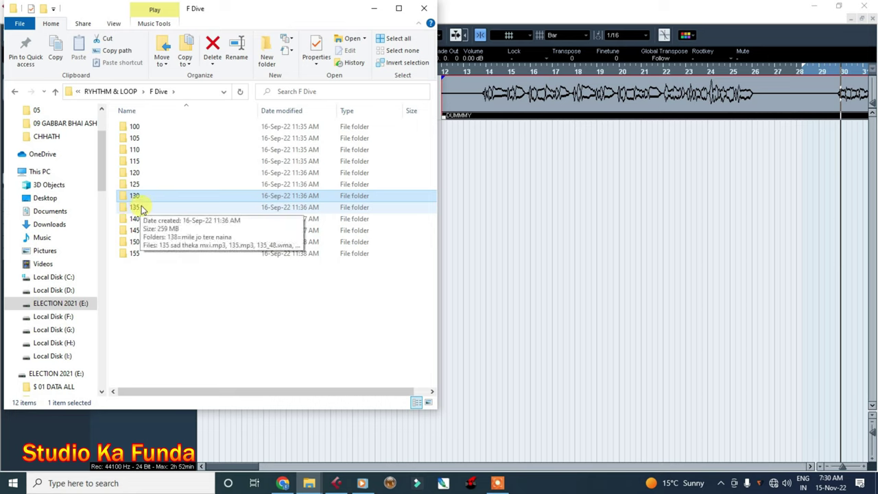
left_click(140, 212)
double_click(140, 212)
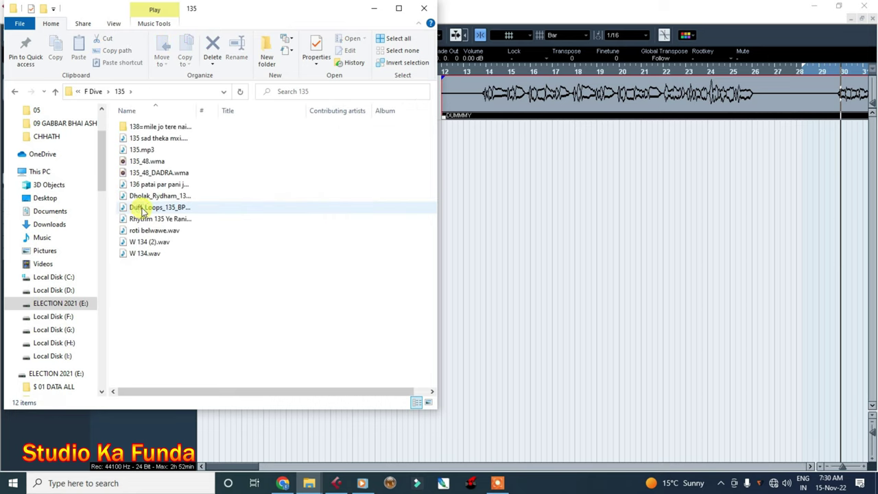
Step: Preview W 134 (2).wav in the media player, seeking to an earlier part, and pause it
left_click(161, 244)
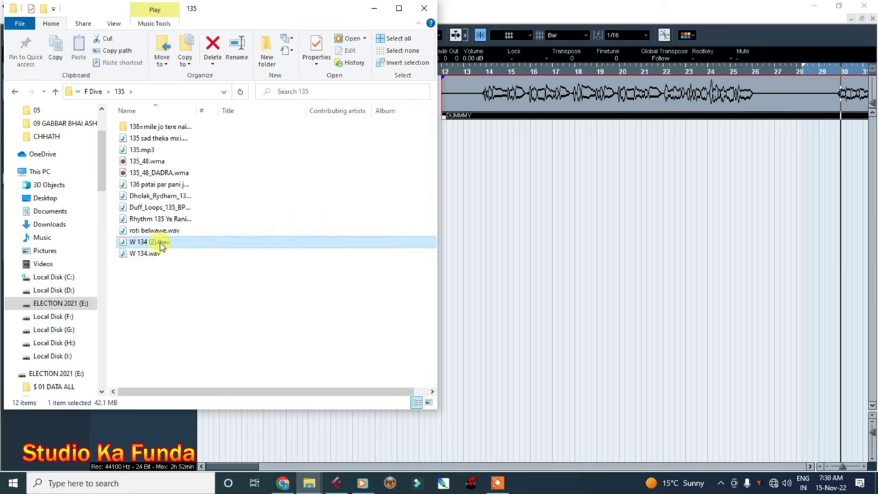
key("Return")
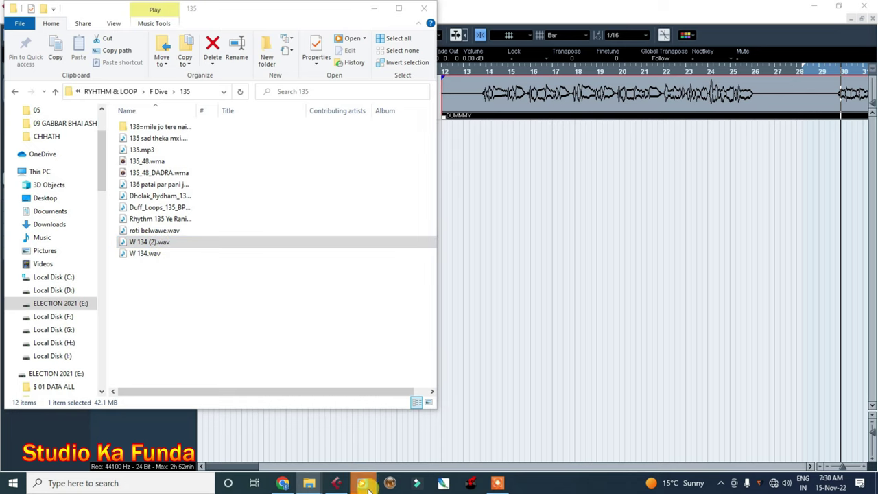
left_click_drag(517, 275, 507, 281)
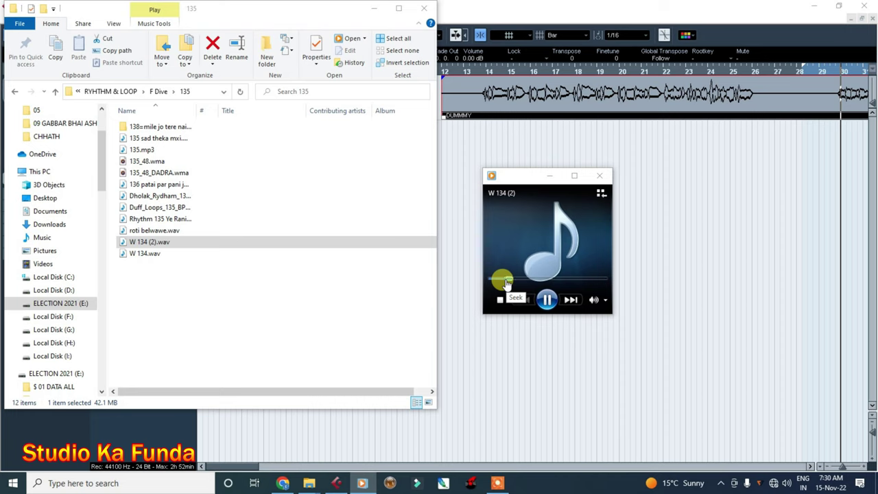
left_click(546, 302)
left_click(194, 244)
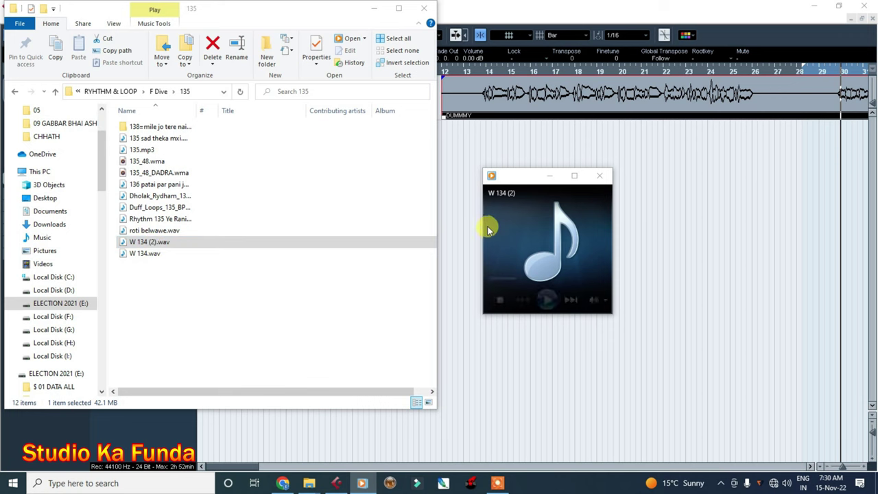
Step: Minimize the media player, Cubase and the loop folder window, and launch FL Studio 20 from the desktop
left_click(549, 176)
left_click(787, 178)
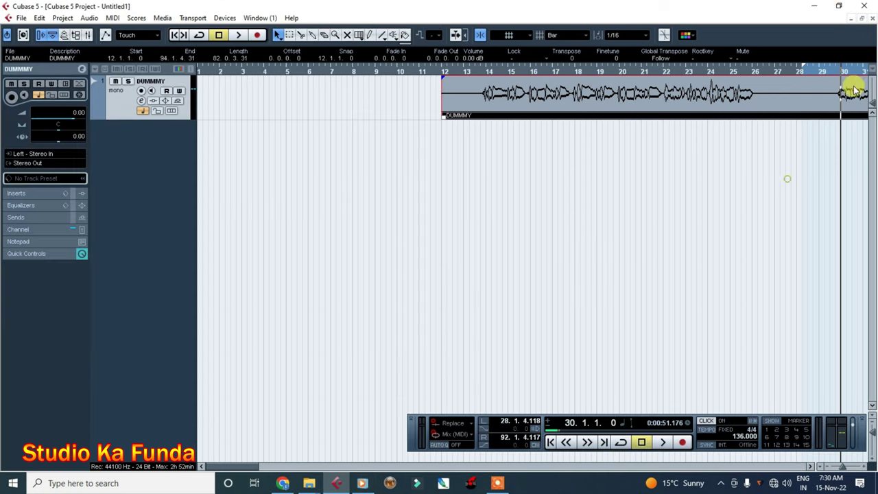
left_click(814, 6)
left_click(376, 8)
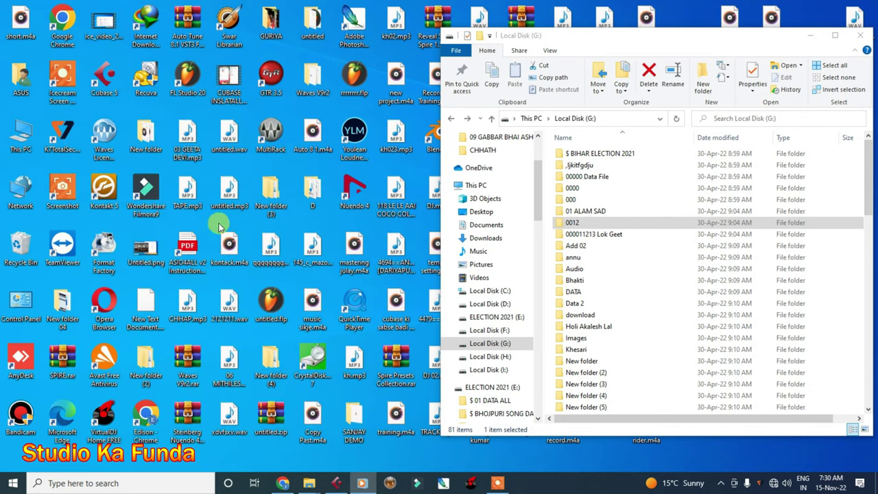
double_click(199, 95)
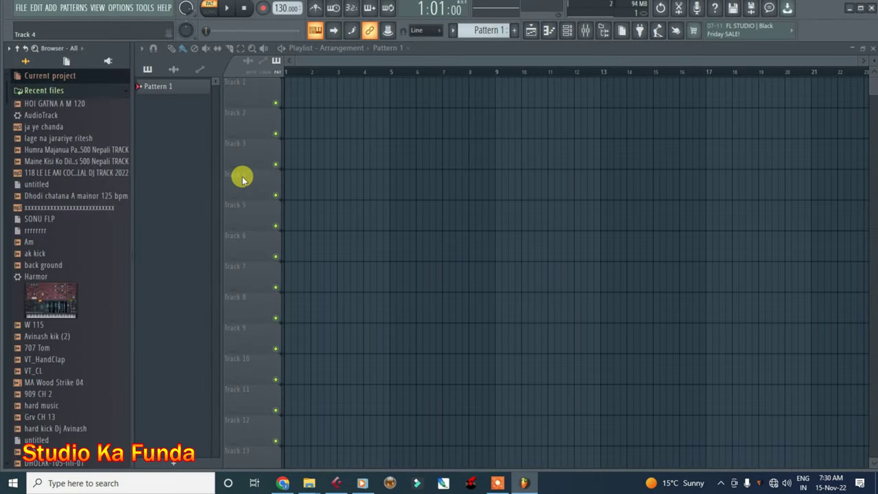
Step: Bring W 134 (2).wav from the 135 folder into the FL Studio playlist on Track 1 at bar 1
left_click(849, 8)
mouse_move(360, 449)
left_click(300, 400)
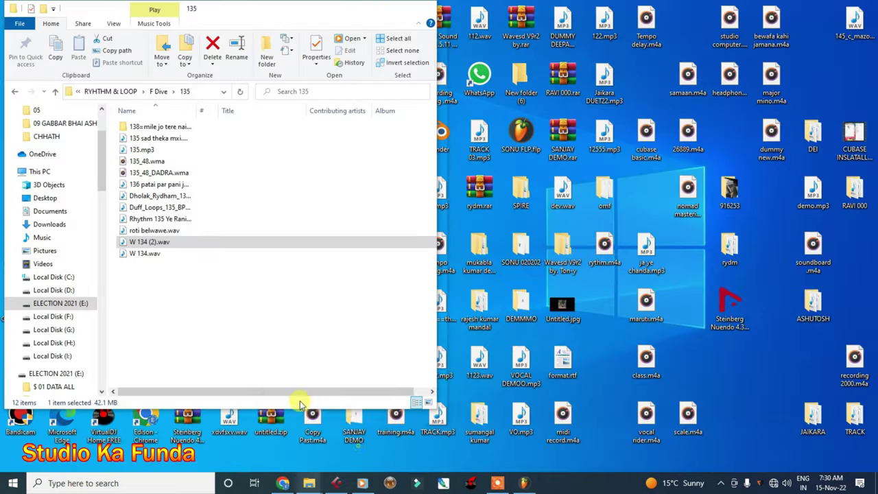
left_click_drag(143, 242, 285, 86)
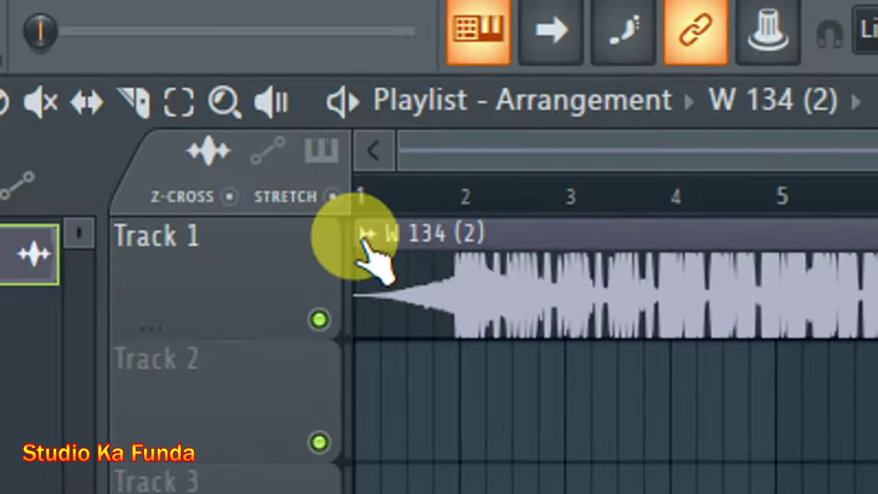
Step: Set the FL Studio project tempo to 136 BPM
left_click(147, 192)
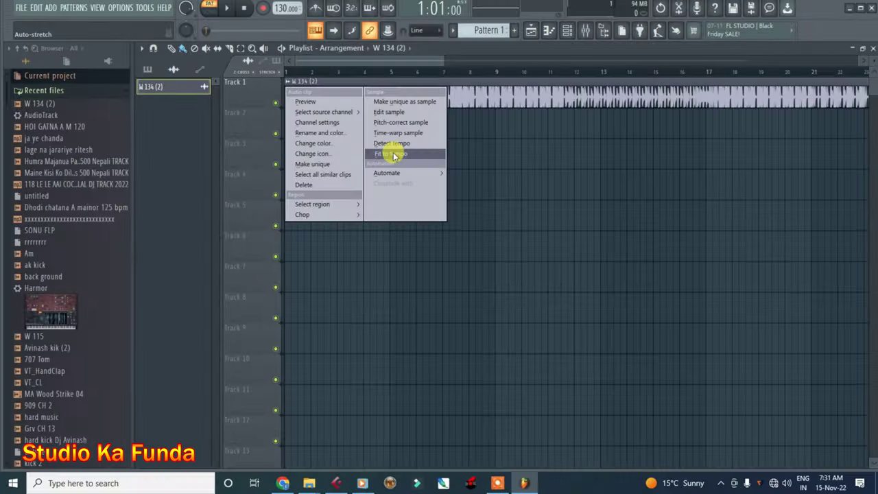
left_click(282, 11)
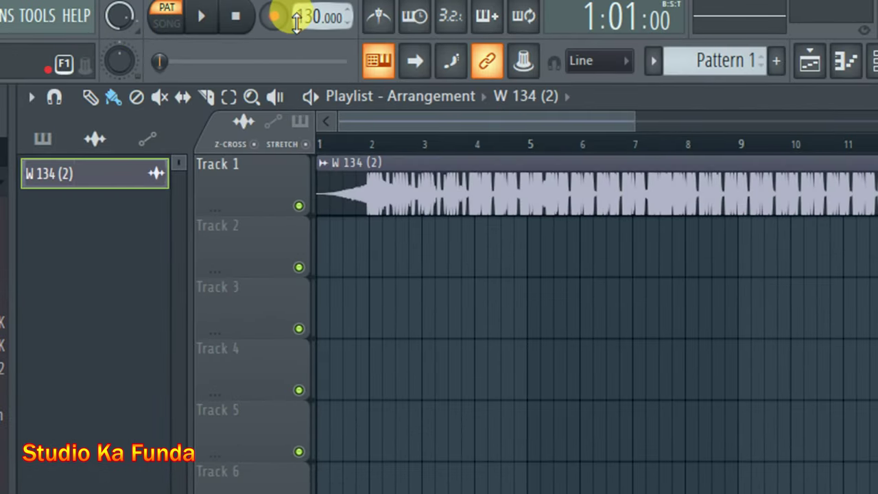
scroll(302, 18, "up", 5)
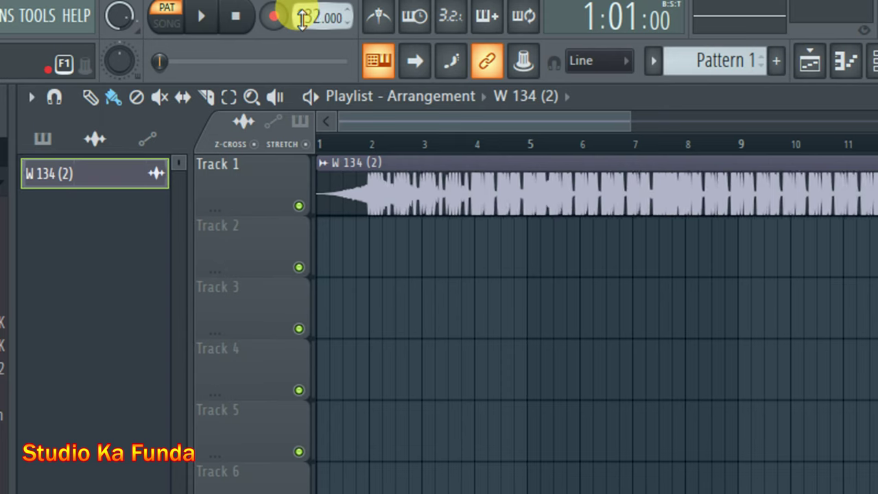
scroll(302, 18, "up", 1)
scroll(311, 17, "down", 1)
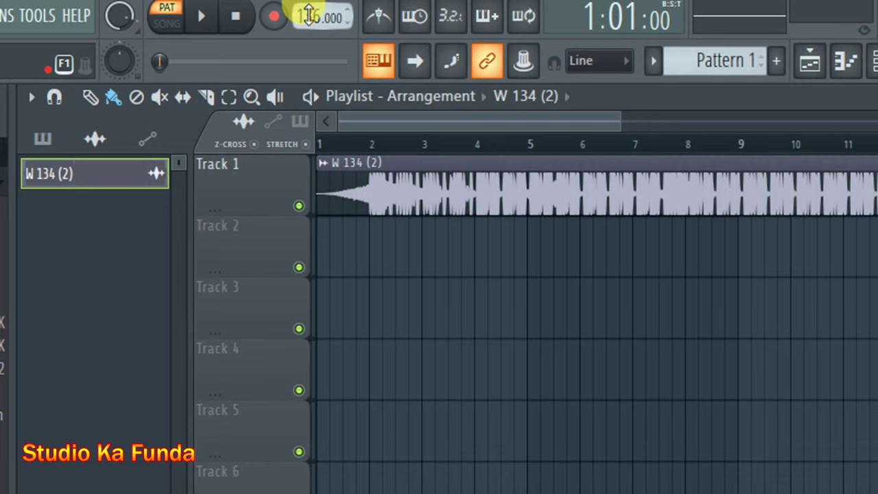
scroll(309, 15, "up", 1)
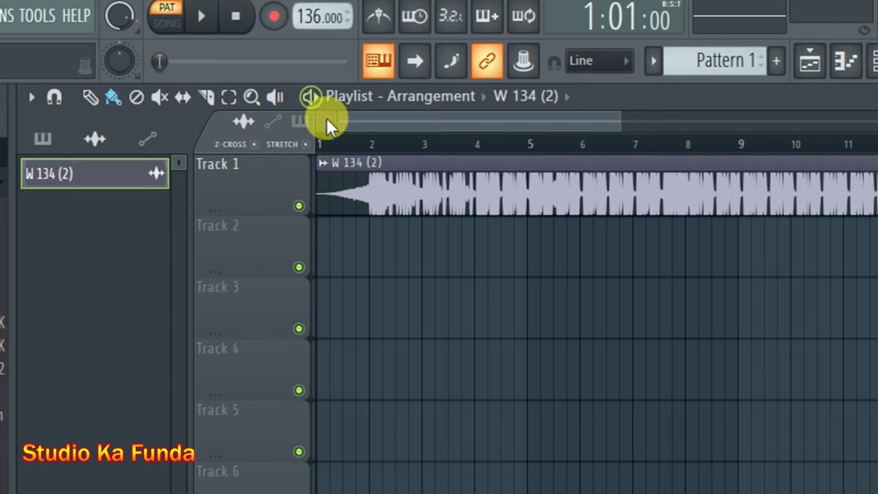
Step: Fit the W 134 (2) clip to the project tempo using the 75 to 150 detection range
left_click(322, 163)
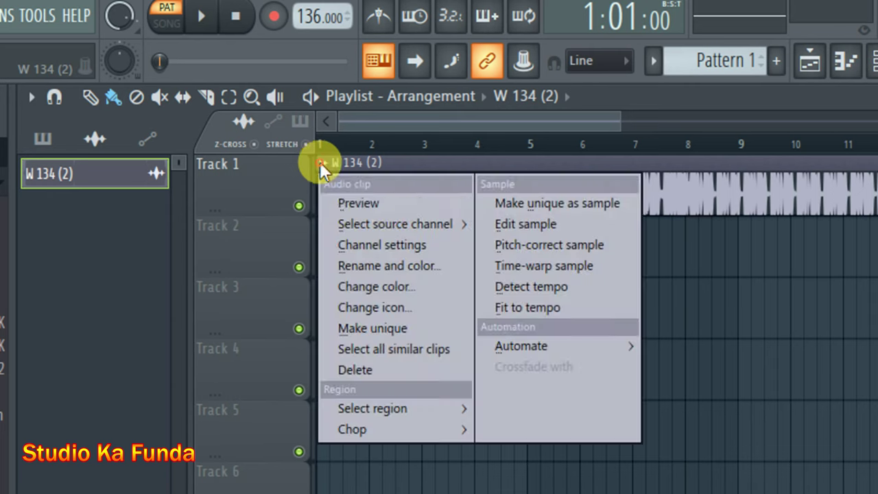
left_click(516, 310)
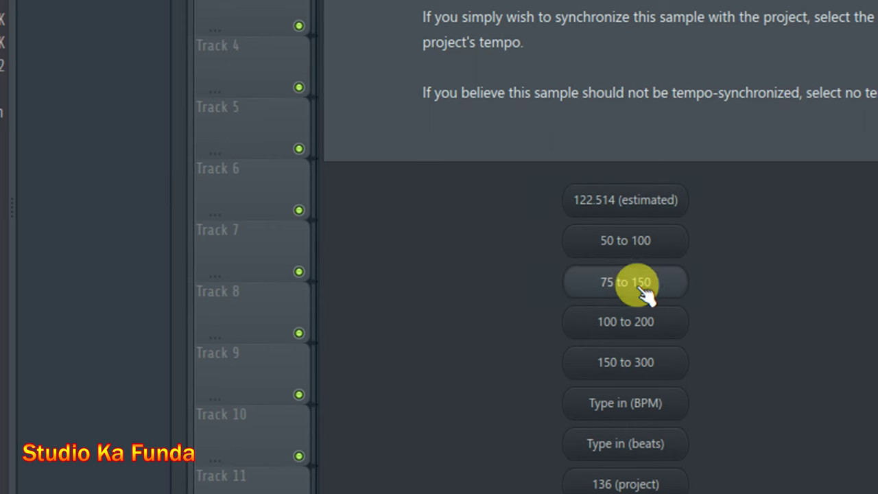
left_click(638, 290)
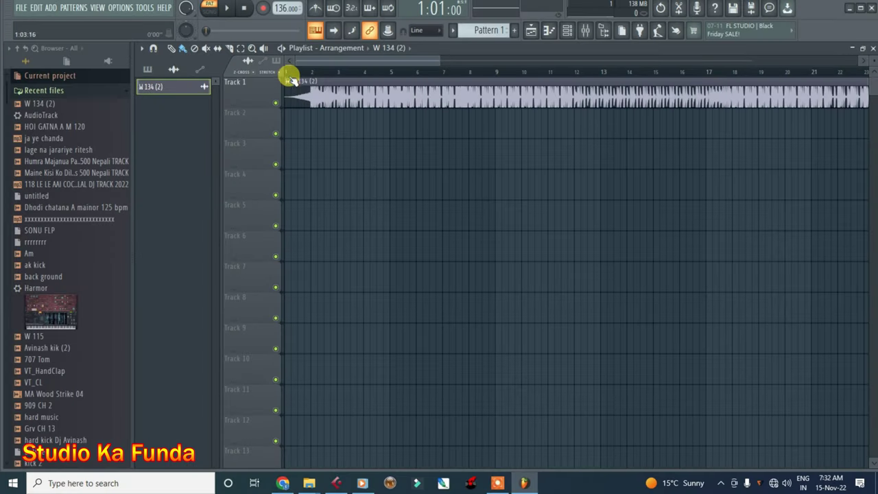
Step: Export the full song as a WAV file named wetwet.wav to the Downloads folder
left_click(288, 74)
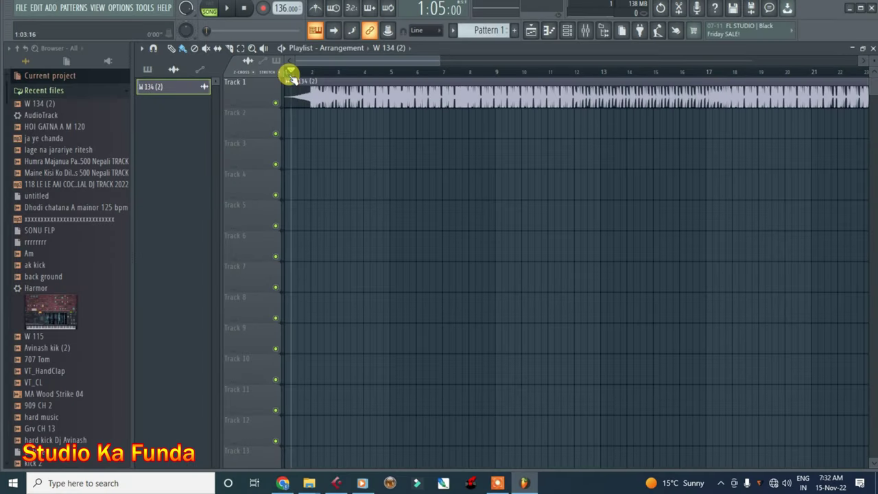
left_click(290, 74)
left_click(22, 8)
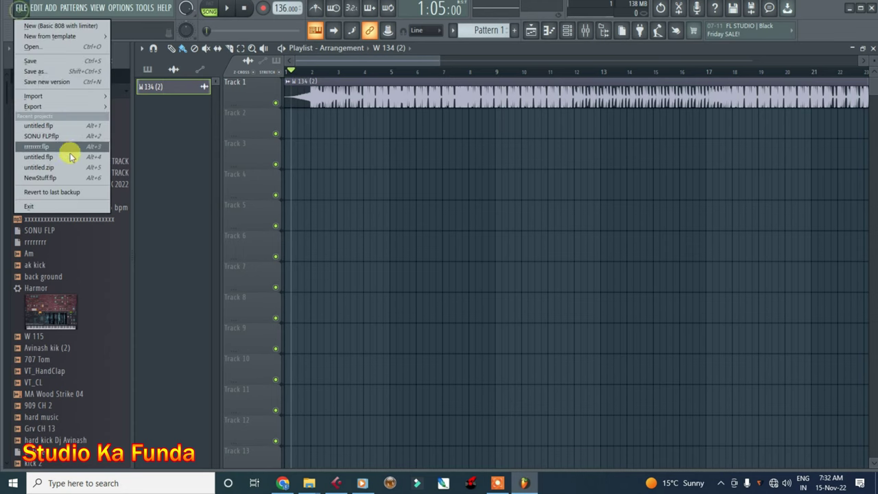
mouse_move(64, 107)
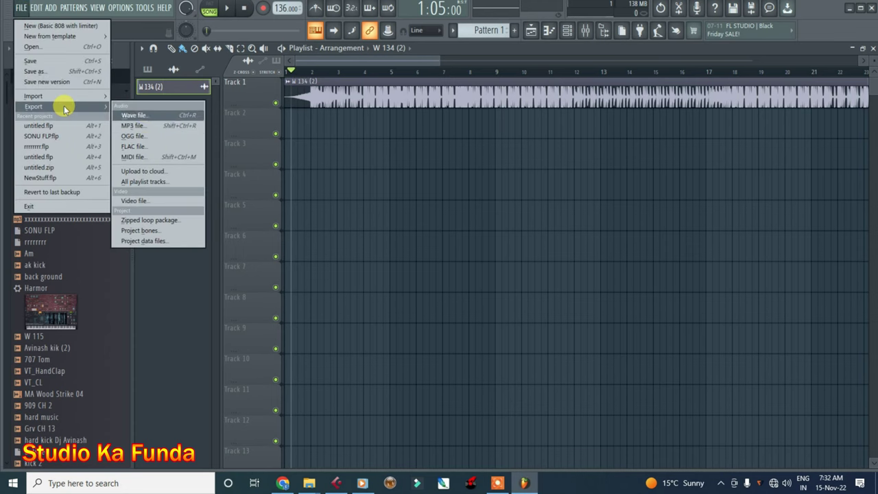
left_click(147, 114)
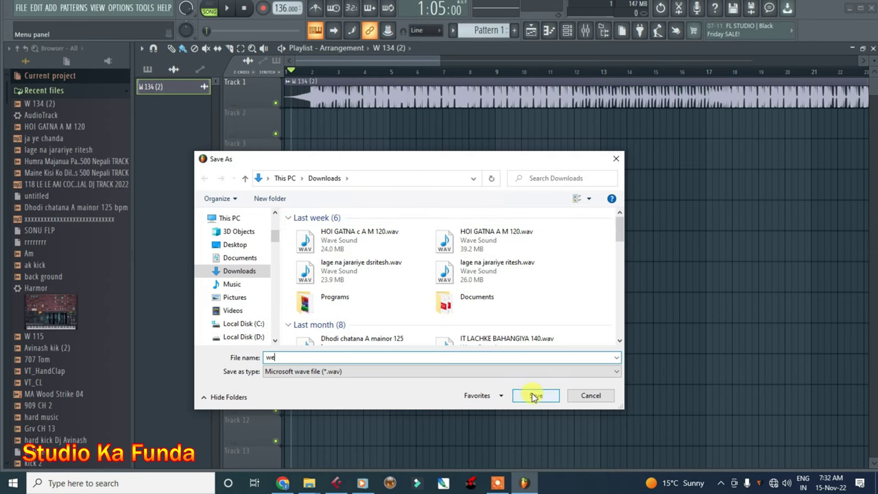
left_click(553, 398)
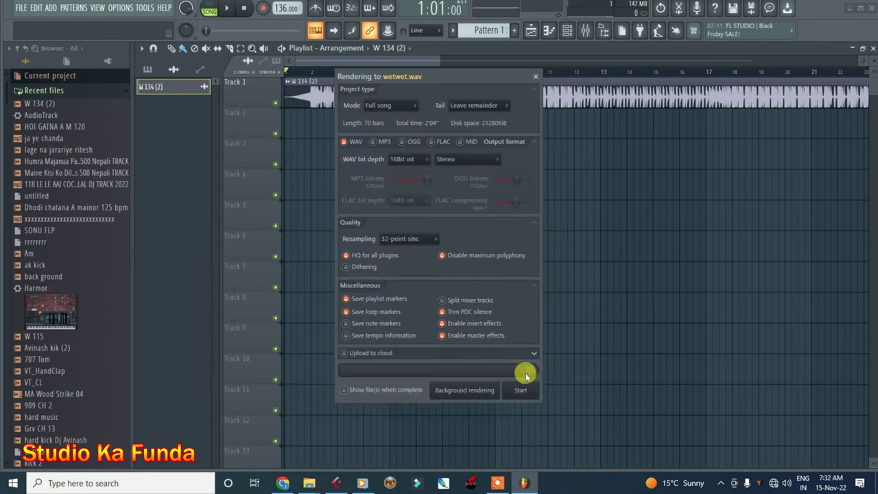
left_click(518, 391)
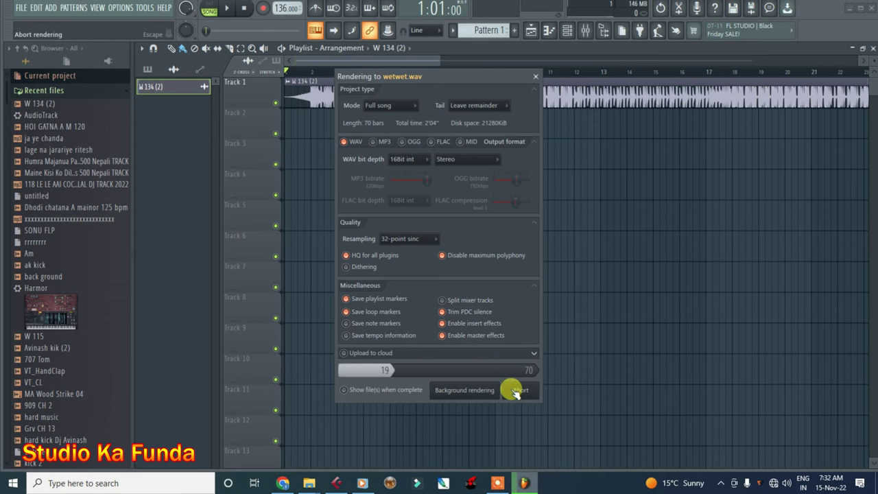
Step: Bring wetwet.wav from the Downloads folder into the Cubase project on its own track, starting at bar 2
left_click(854, 8)
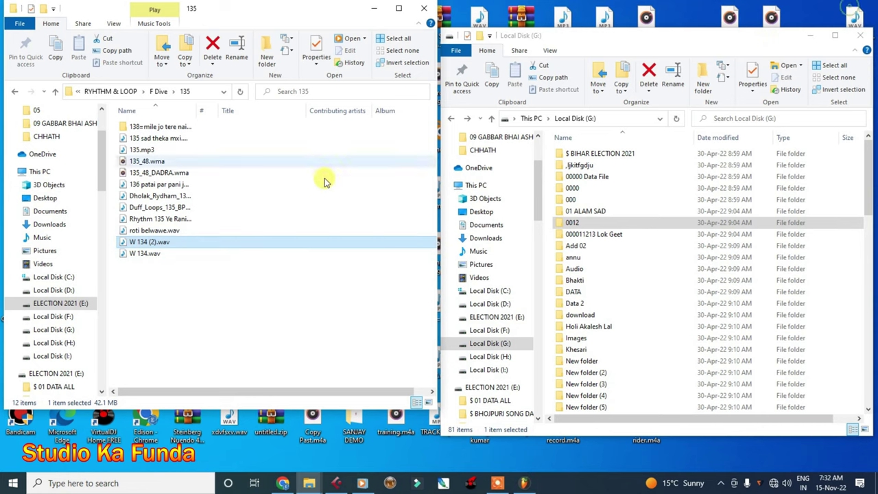
scroll(478, 239, "up", 2)
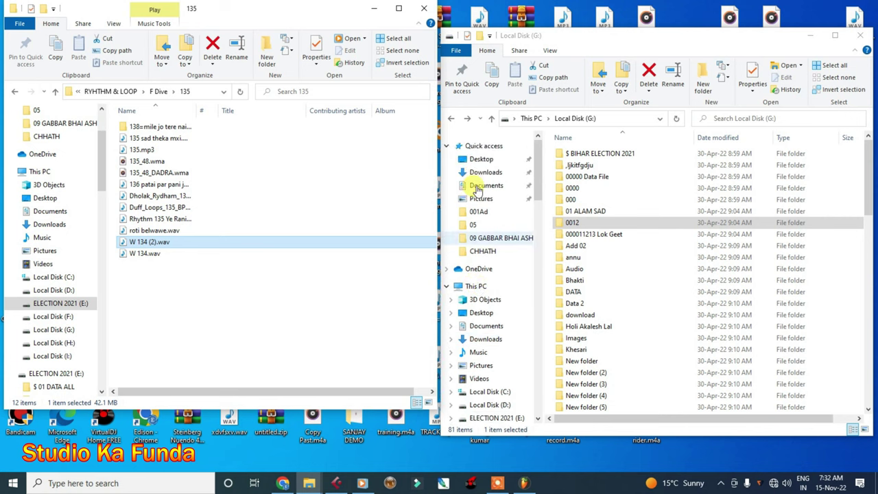
left_click(484, 172)
left_click(580, 170)
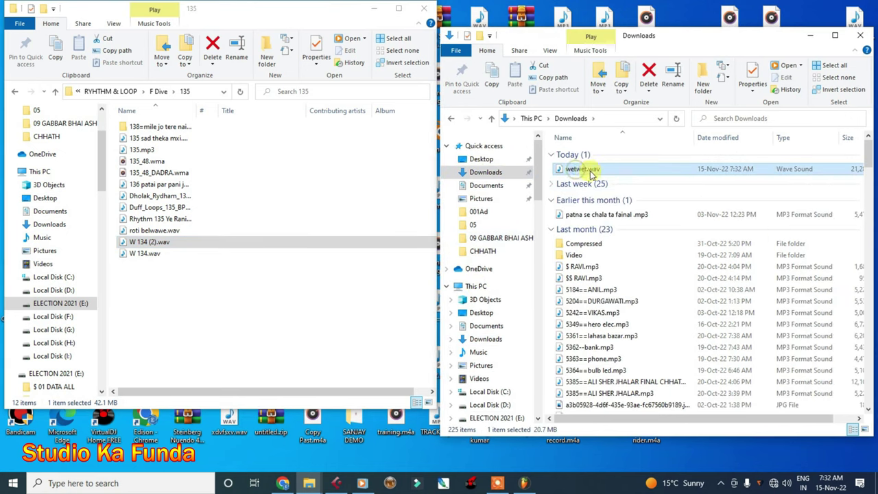
left_click_drag(585, 175, 273, 140)
left_click(461, 319)
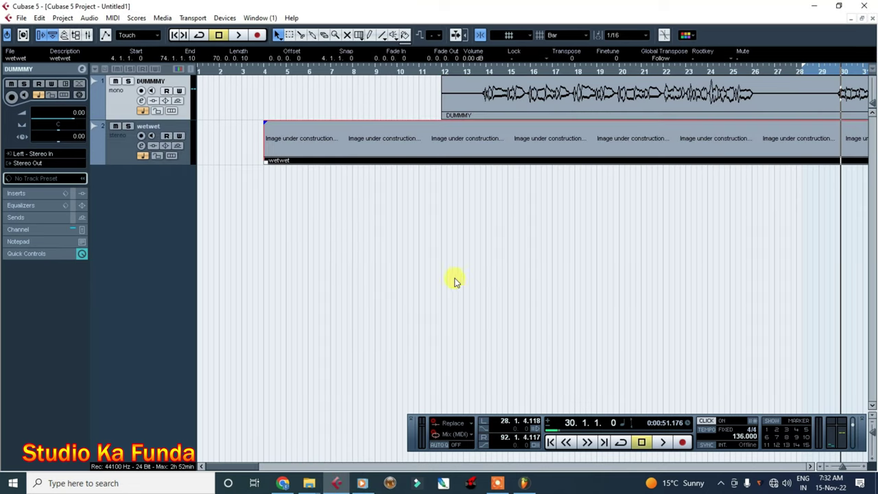
left_click_drag(405, 134, 354, 137)
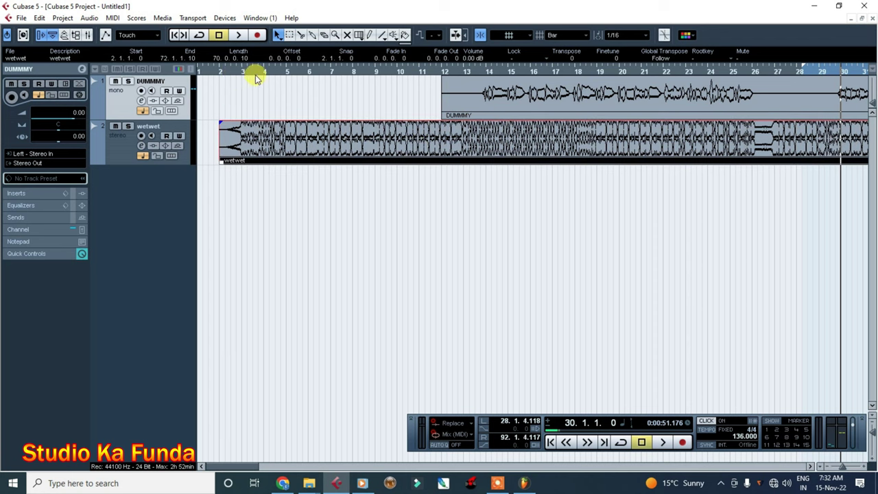
Step: Add one stereo audio track above wetwet and mark bars 3 to 5 and 5 to 9 with empty parts
left_click_drag(235, 73, 292, 125)
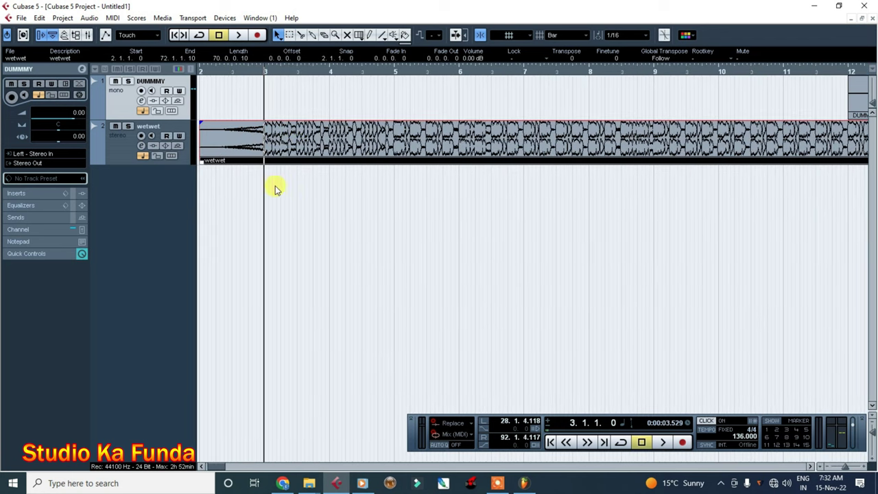
right_click(140, 195)
left_click(175, 199)
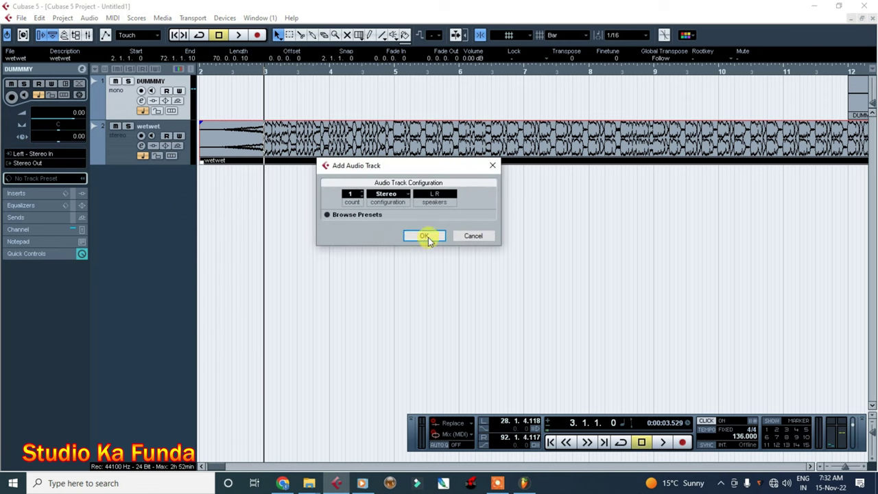
left_click(423, 235)
left_click_drag(266, 137, 396, 147)
left_click_drag(265, 74, 347, 74)
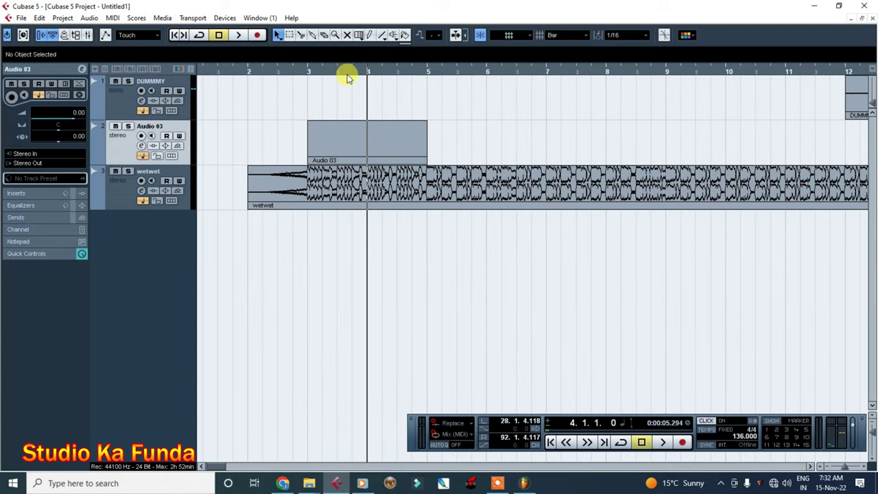
left_click(369, 144)
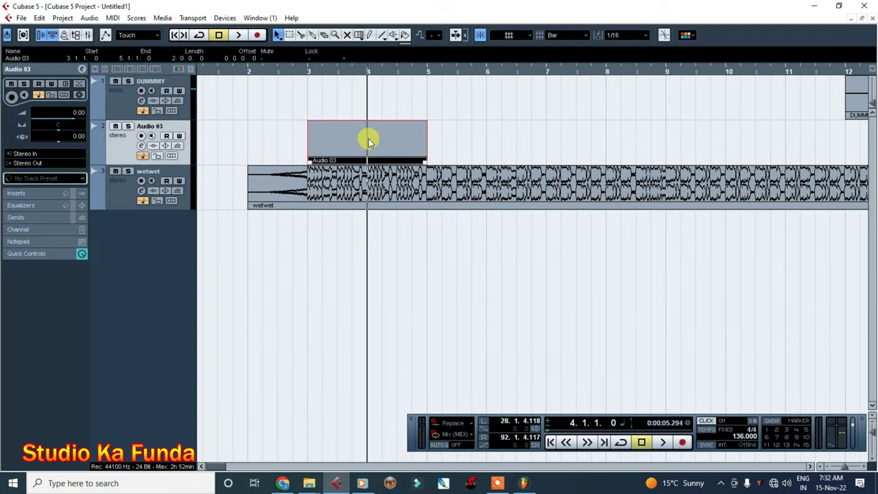
left_click_drag(434, 139, 660, 142)
Step: Play the project from bar 8 and lower the wetwet track's volume to -1.51
left_click(607, 71)
key("space")
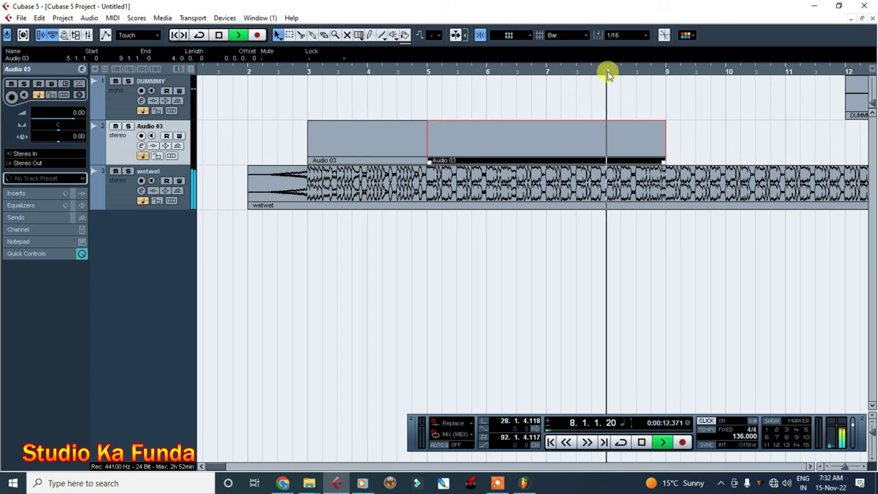
left_click(111, 201)
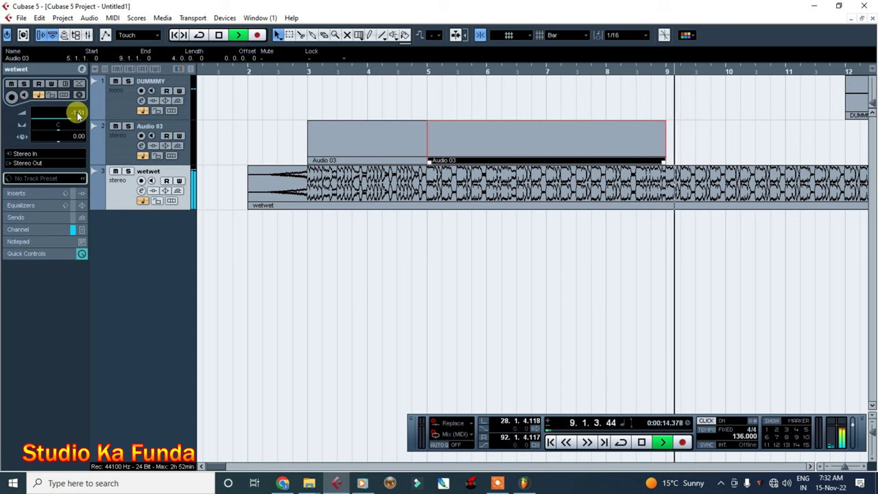
key("space")
Step: Listen to the wetwet loop again from bar 8 up to past bar 10
left_click(742, 147)
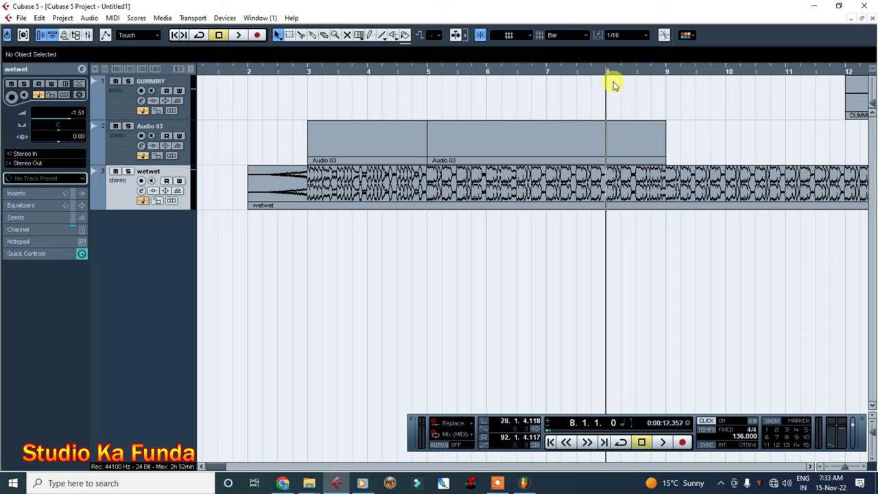
key("space")
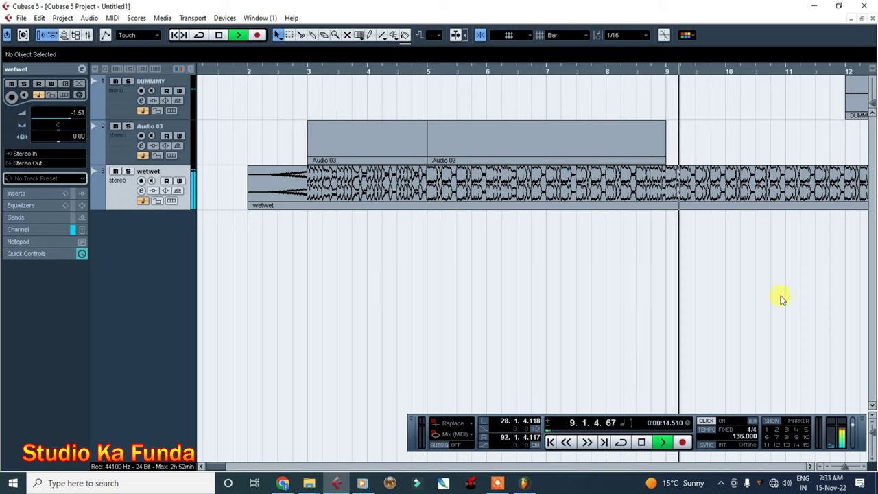
left_click(811, 467)
left_click(811, 466)
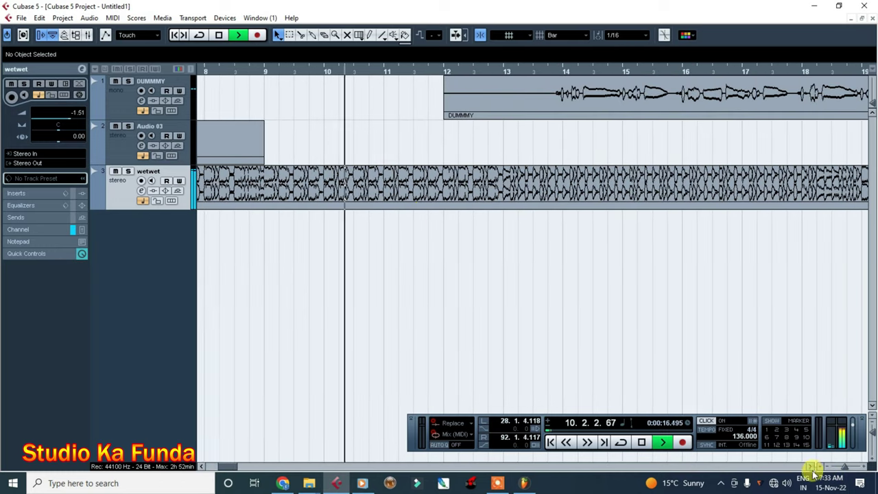
key("space")
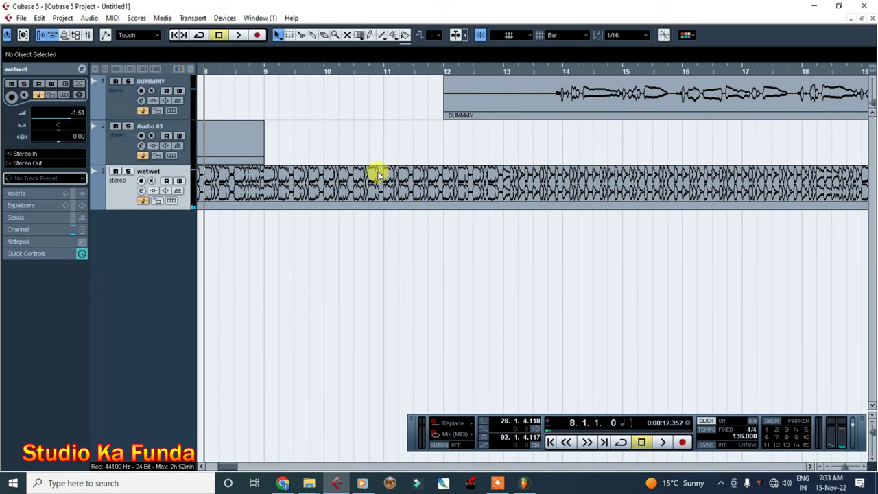
Step: Duplicate the Audio 03 track and replace the copy's parts with one empty part from bar 9 to bar 13
left_click(255, 143)
right_click(113, 152)
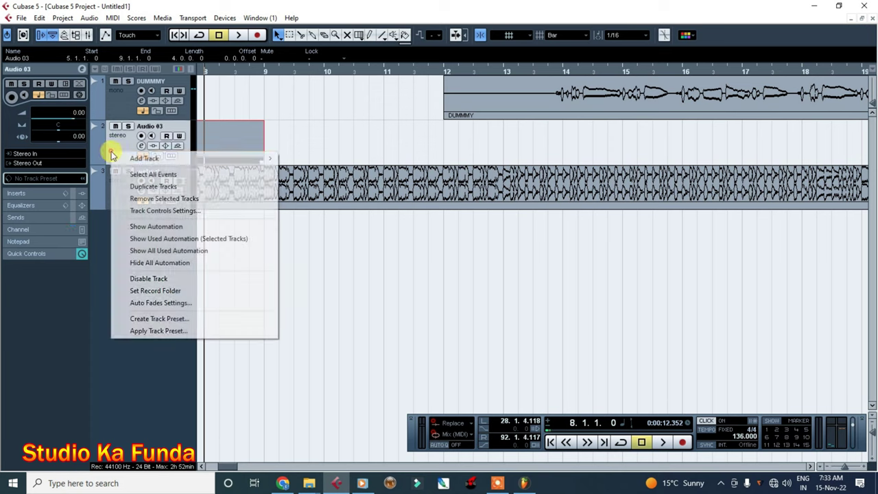
left_click(133, 186)
right_click(122, 172)
left_click(141, 197)
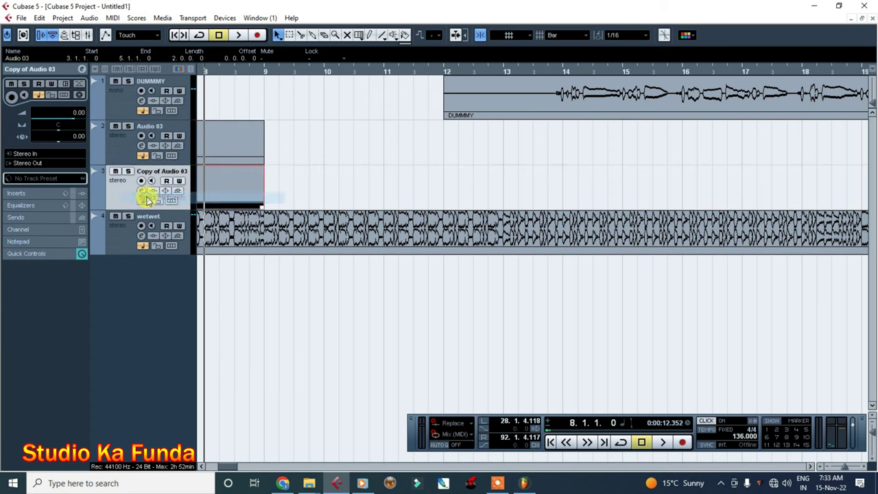
left_click_drag(265, 186, 465, 200)
left_click(311, 160)
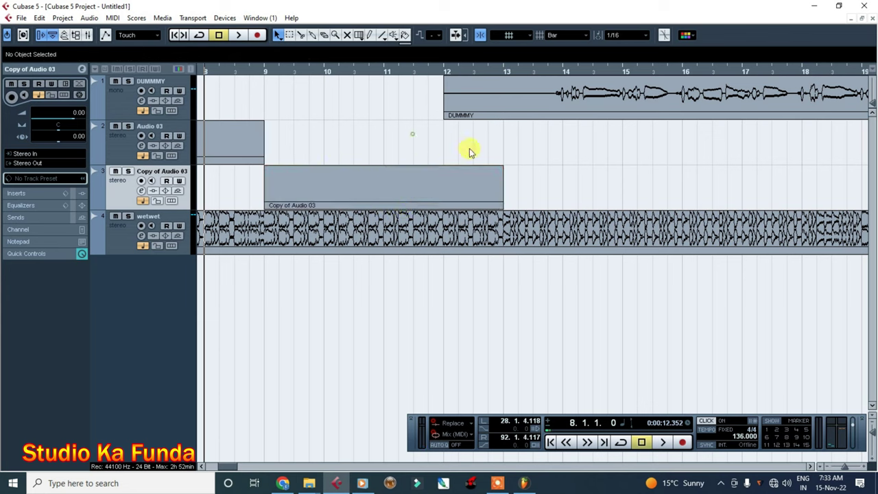
Step: Play from bar 9 past bar 13 to check where the loop changes relative to the vocal entry
left_click(320, 195)
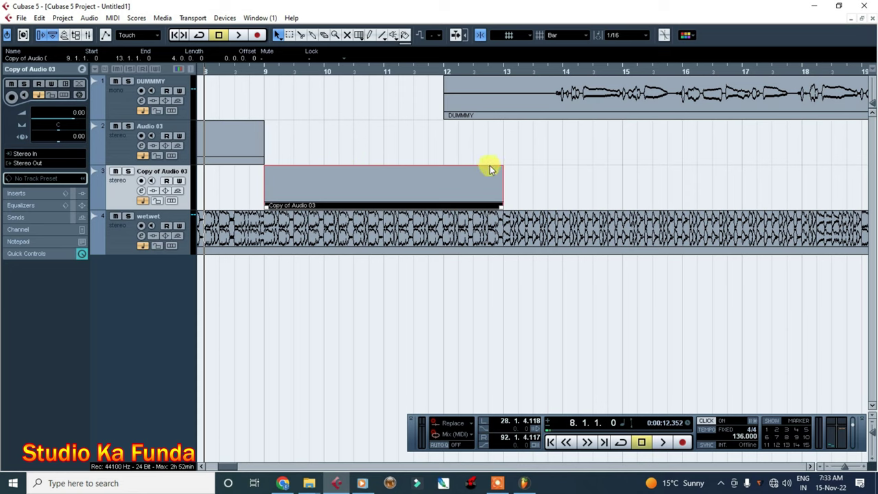
left_click(262, 72)
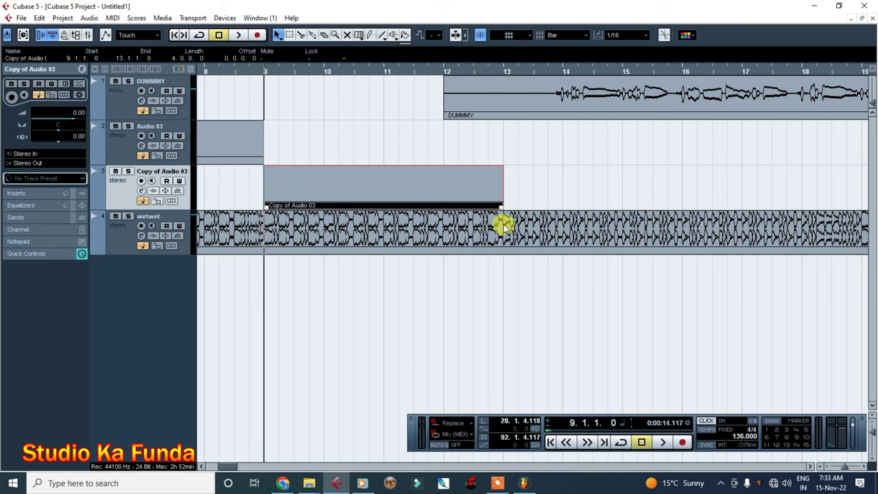
left_click(590, 197)
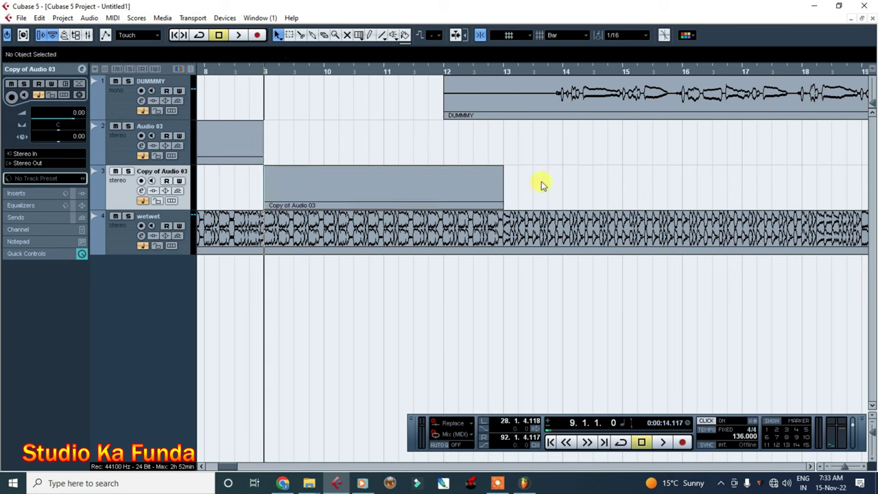
key("space")
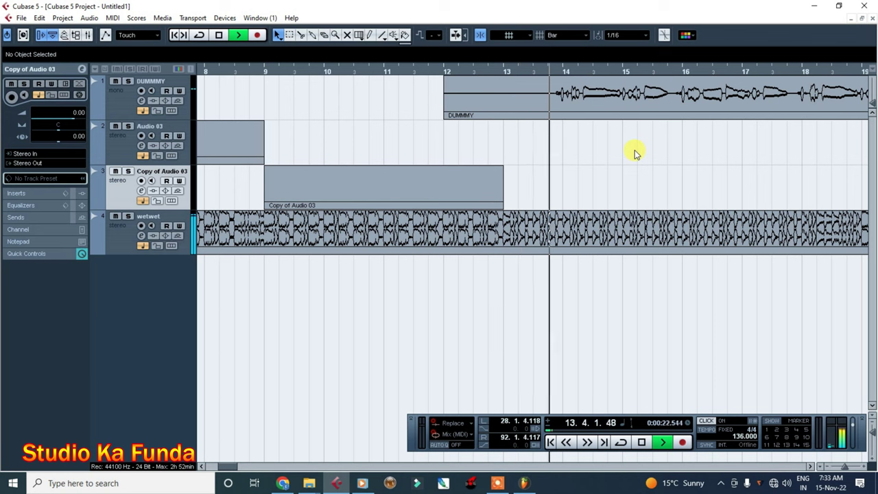
key("space")
Step: Move the DUMMMY vocal event one bar earlier so that it starts at bar 11
left_click(713, 94)
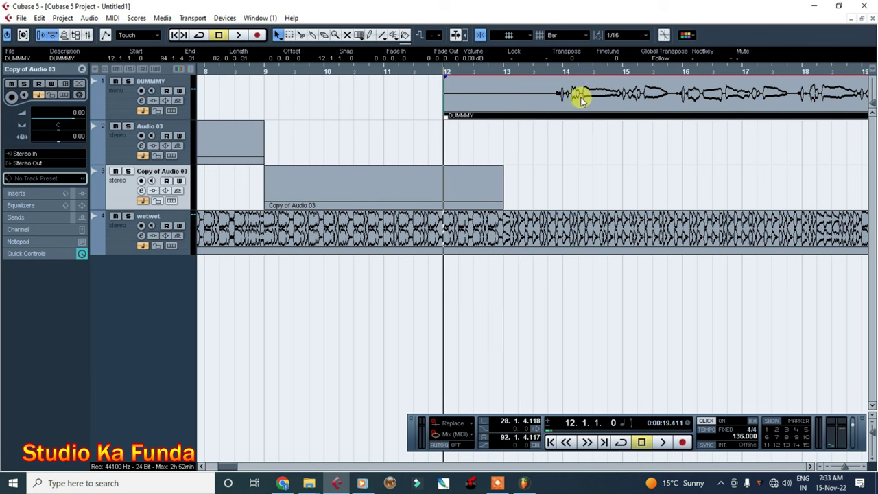
left_click(579, 233)
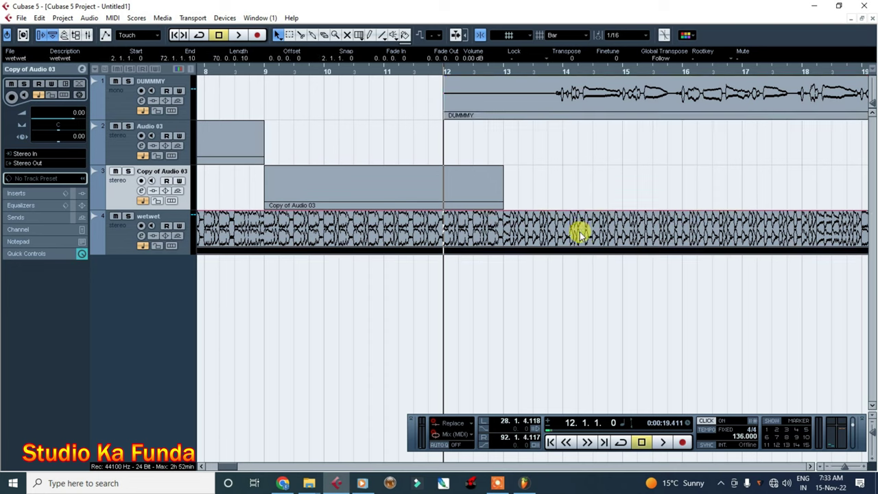
left_click(637, 99)
left_click_drag(773, 85, 741, 89)
left_click_drag(447, 73, 446, 102)
left_click(527, 173)
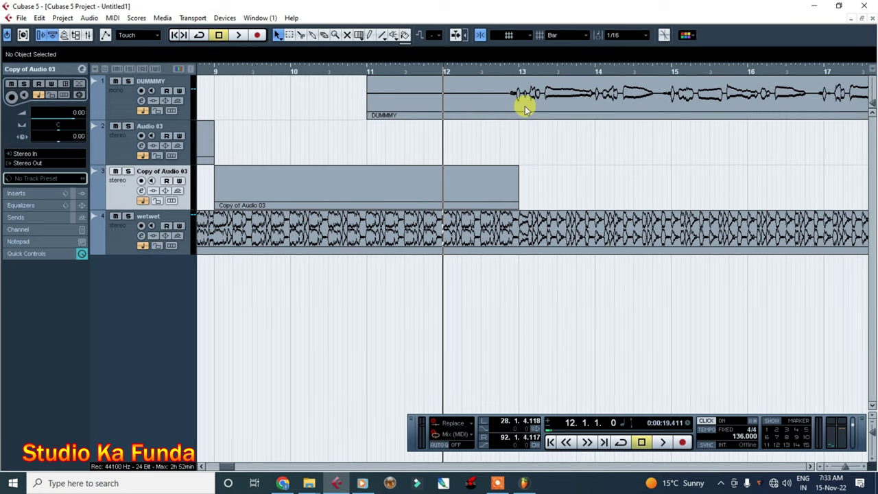
Step: Play from bar 12 while setting the wetwet track's volume to -5.66 and the DUMMMY track's volume to 4.42
key("space")
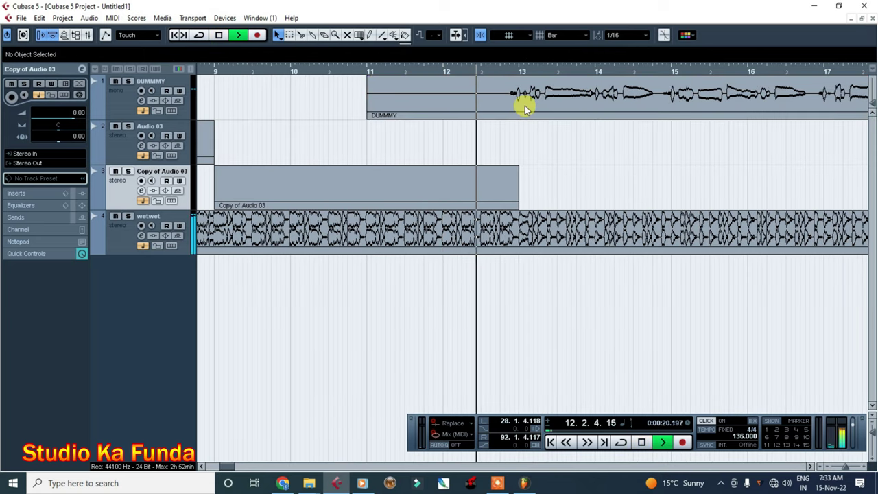
left_click(117, 239)
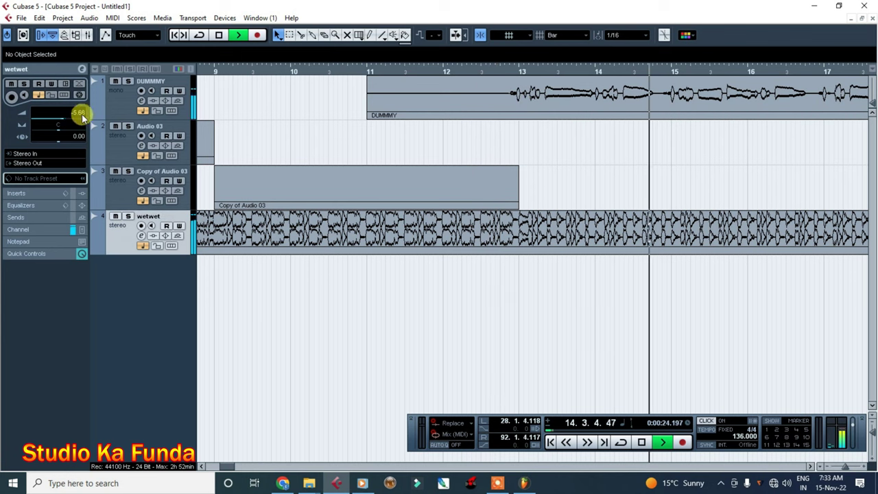
left_click(106, 108)
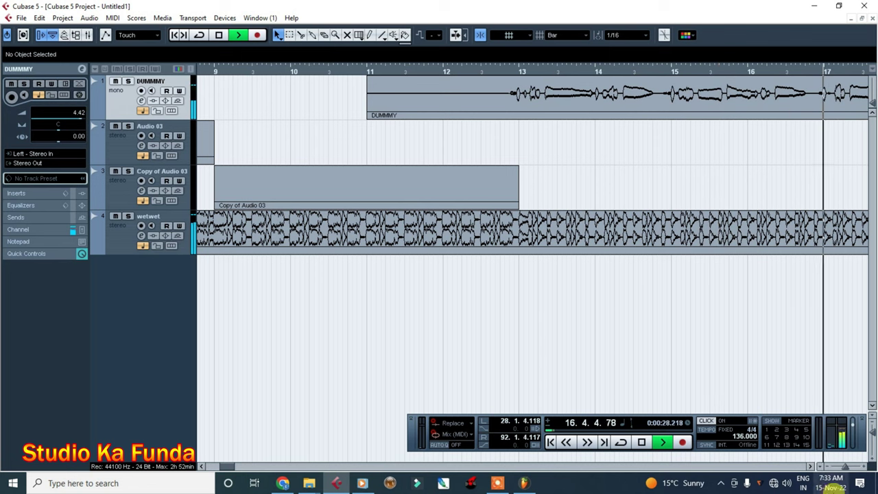
left_click(814, 469)
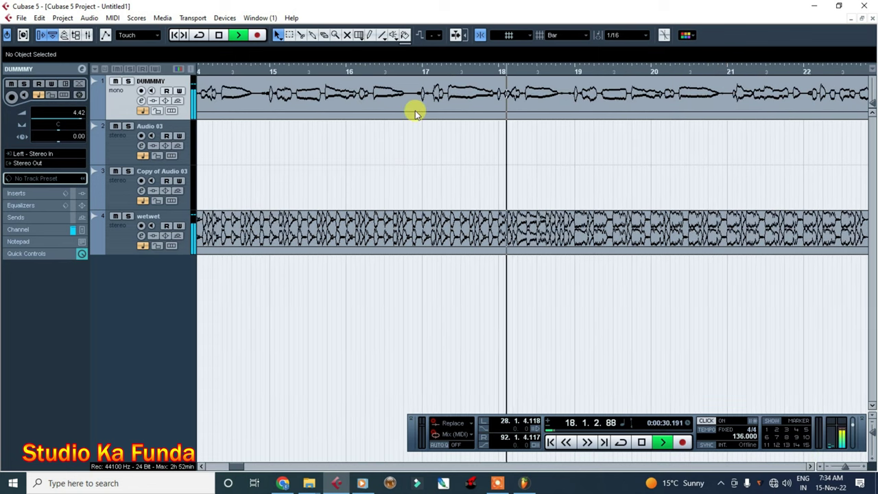
Step: Move the later section of the wetwet loop one bar later so that it starts at bar 15, and play it with the vocal
left_click_drag(439, 73, 411, 69)
key("space")
left_click_drag(504, 233, 552, 237)
key("space")
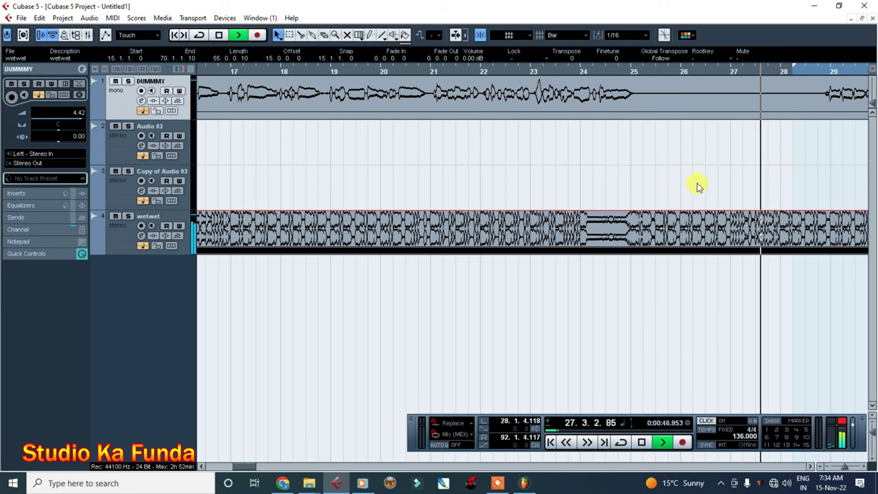
Step: Split the wetwet loop at bar 22, copy the section one bar later to bar 23, and play from there to check it
key("space")
left_click_drag(542, 71, 518, 81)
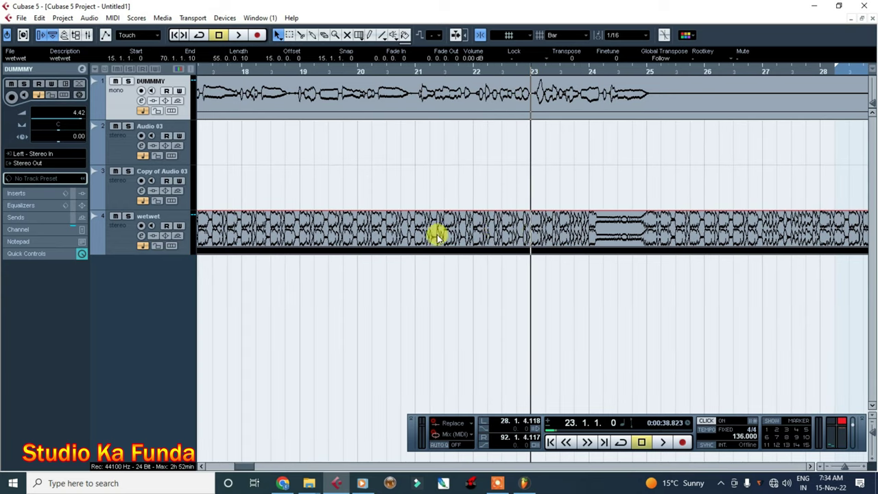
left_click(474, 231, "alt")
left_click_drag(496, 231, 559, 235)
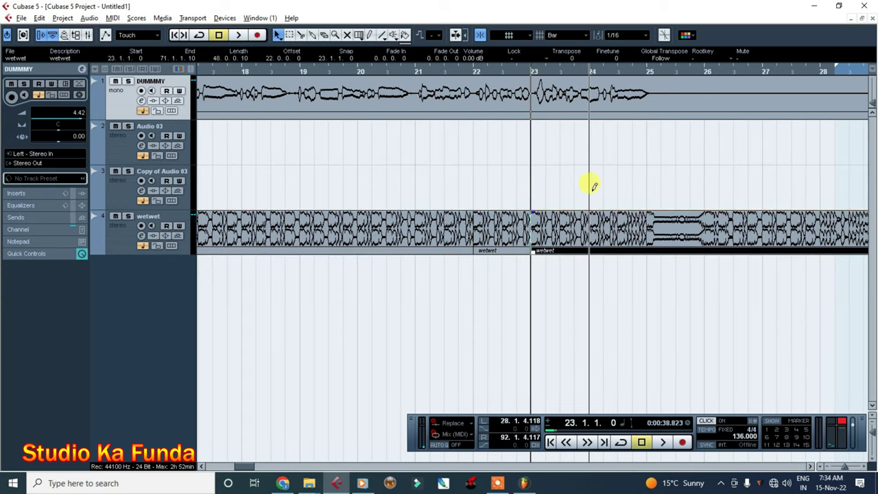
key("space")
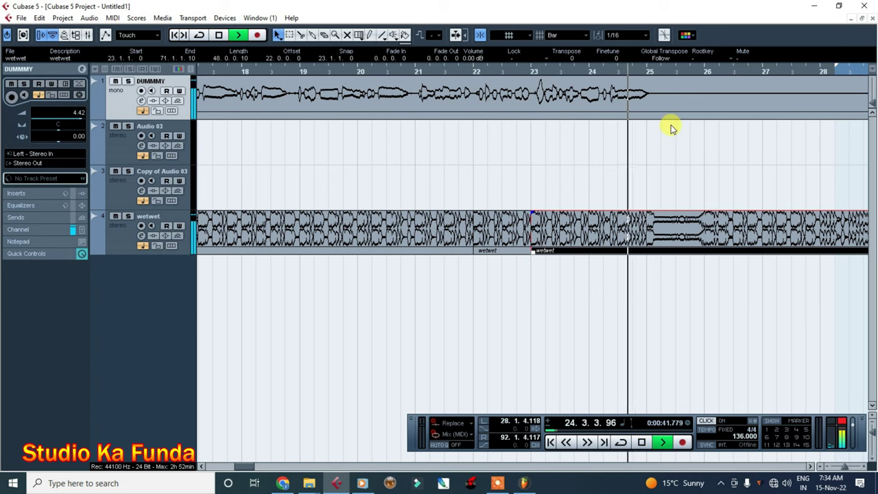
key("space")
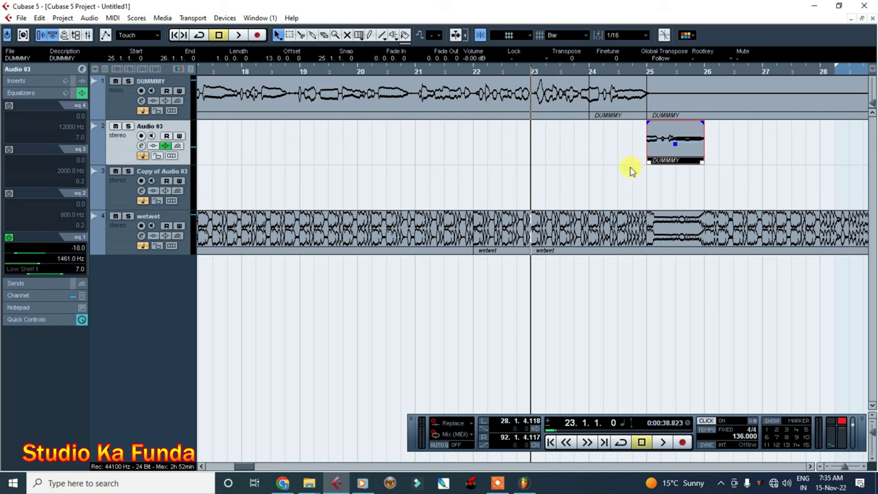
Step: Play from bar 23 past the one-bar DUMMMY event on Audio 03 to check the vocal's next entry against the loop
key("space")
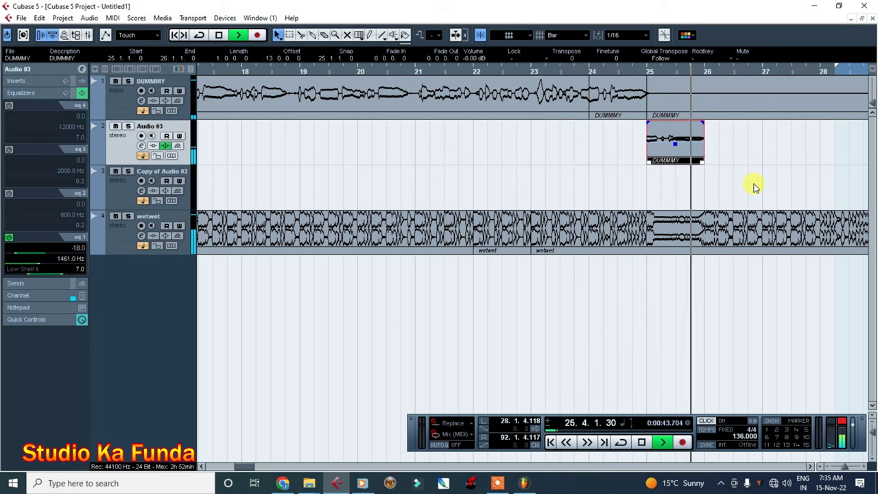
left_click(812, 466)
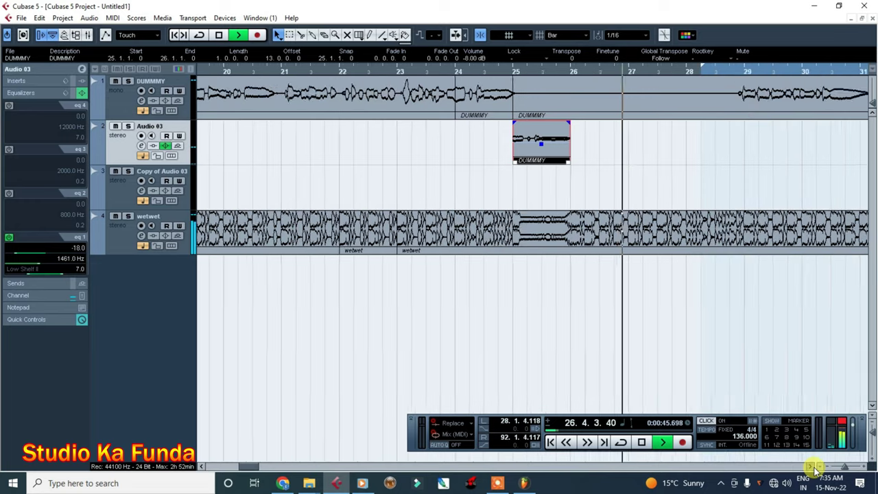
left_click(812, 467)
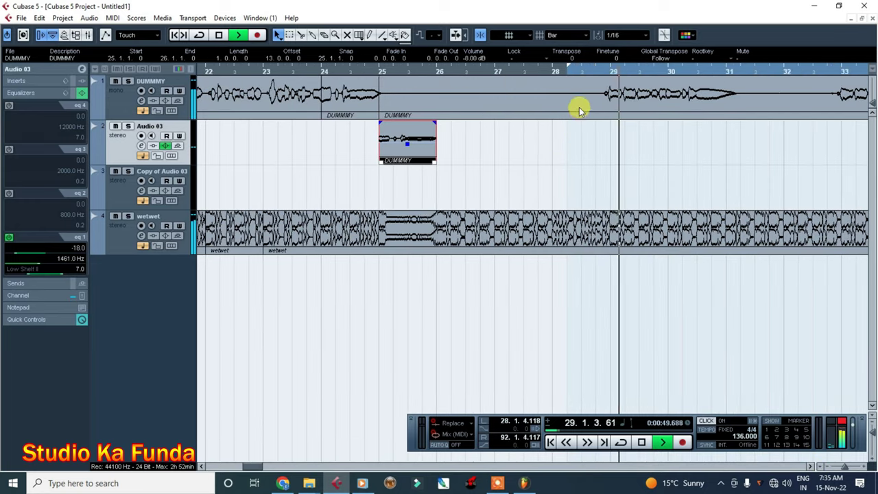
Step: Move the DUMMMY vocal's later section one bar earlier so that it starts at bar 27, and replay the passage
key("space")
mouse_move(689, 99)
left_mouse_down()
mouse_move(697, 96)
mouse_move(672, 97)
left_mouse_up()
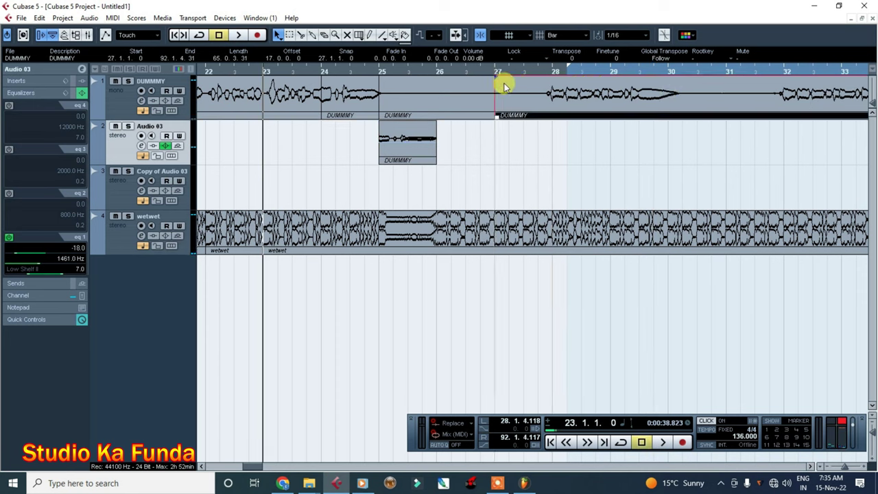
key("space")
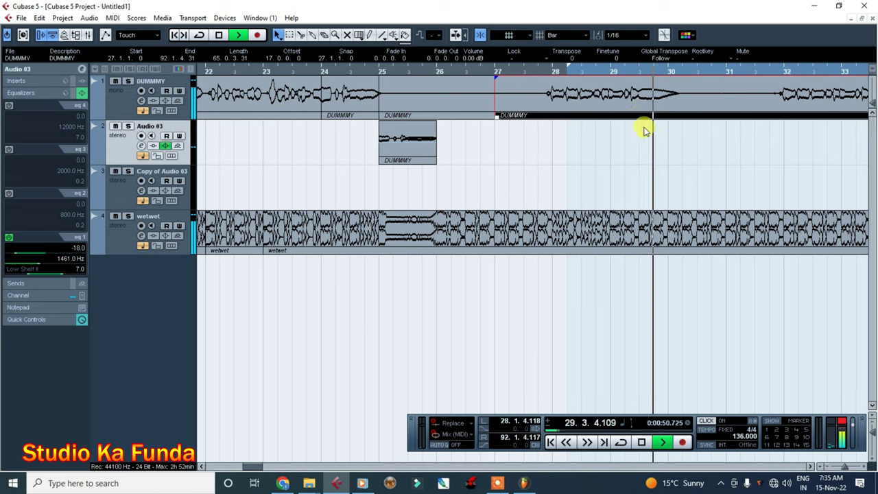
Step: Try the DUMMMY vocal section at bar 26, listen to the entry, undo the move and listen again
left_click_drag(633, 98, 597, 98)
left_click(491, 71)
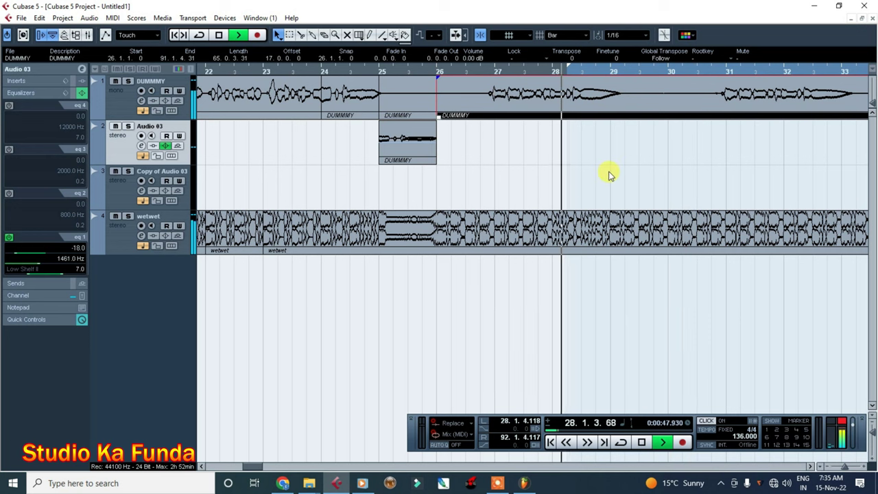
key("ctrl+z")
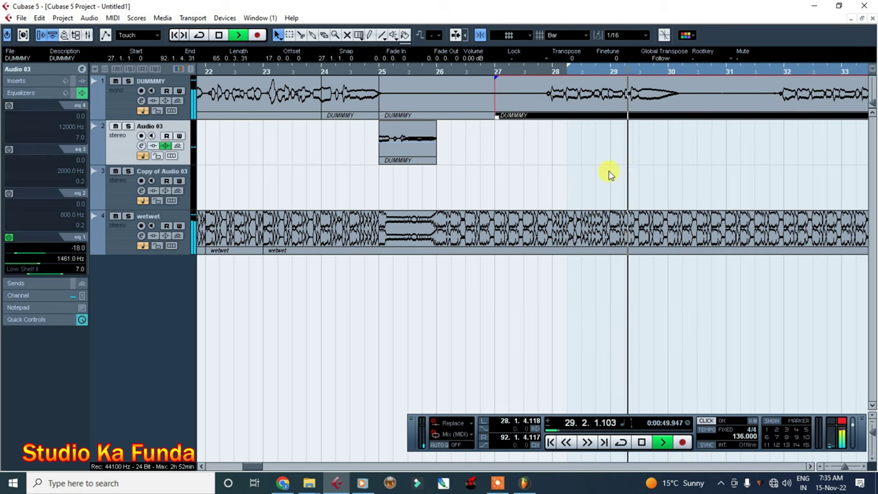
left_click(525, 72)
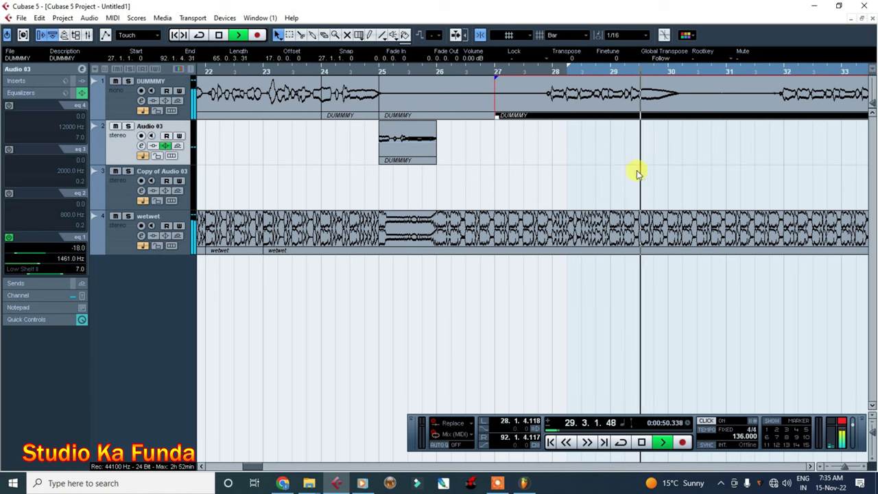
key("space")
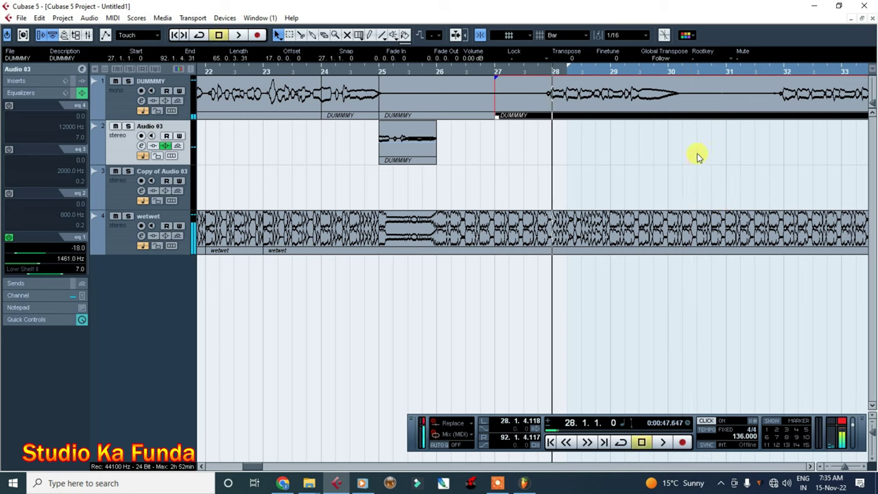
Step: Add empty one-bar parts at bar 26 on the Copy of Audio 03 track and at bar 27 on the Audio 03 track
left_click(328, 74)
left_click(404, 141)
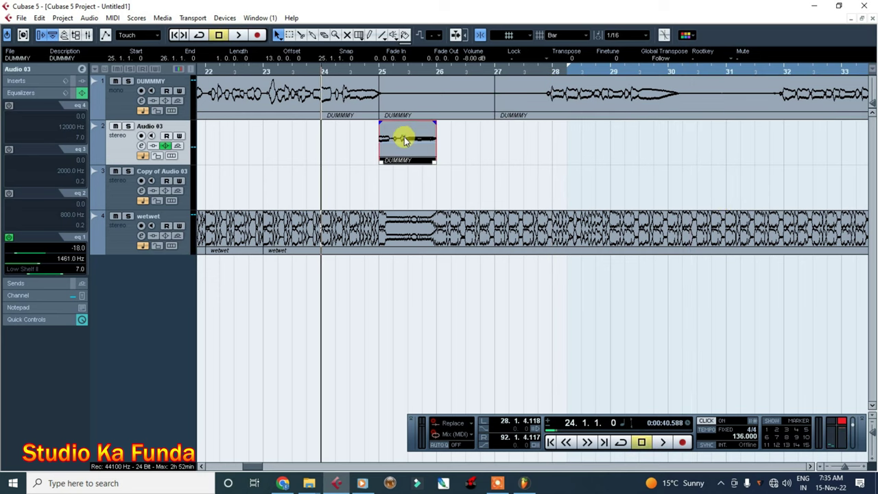
double_click(437, 180)
left_click_drag(501, 185, 529, 146)
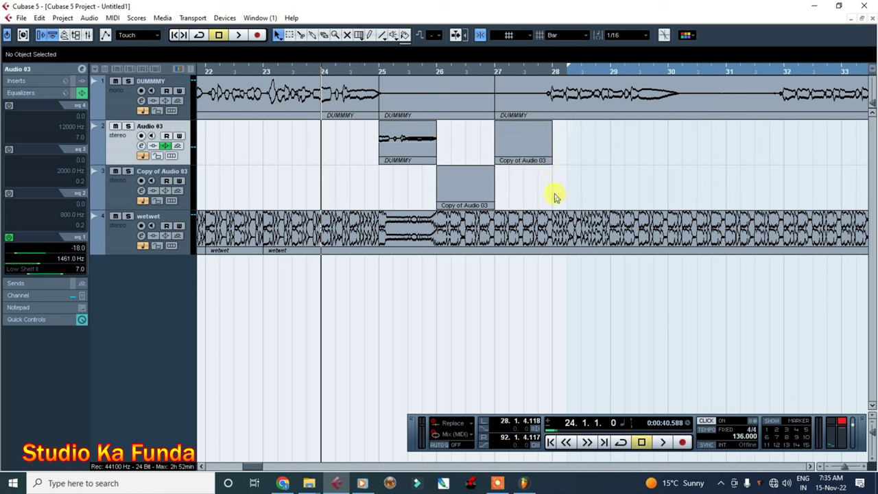
left_click(478, 190)
left_click(436, 72)
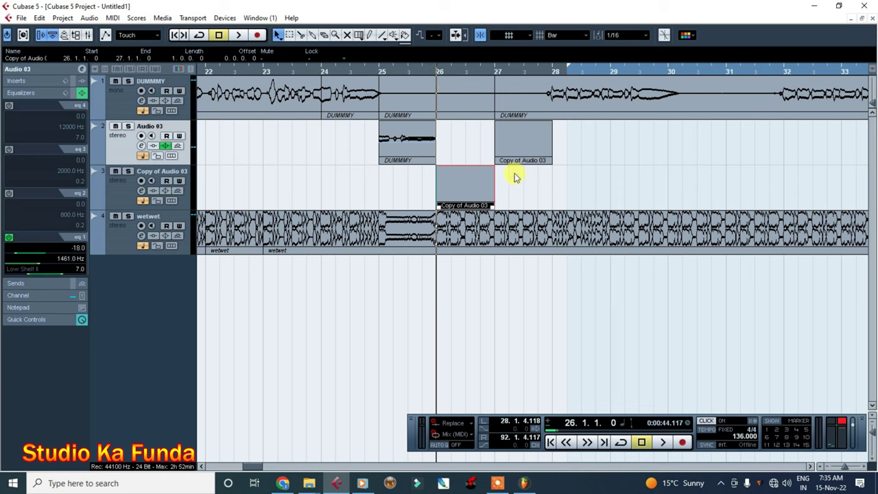
left_click_drag(535, 196, 470, 148)
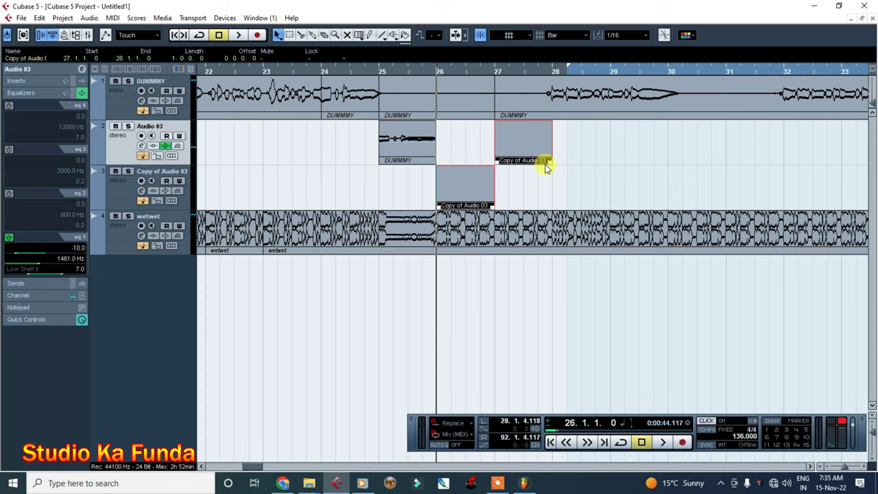
Step: Play from bar 28, create an empty part up to bar 32 on the Copy of Audio 03 track, and trim its start to bar 30
left_click(540, 71)
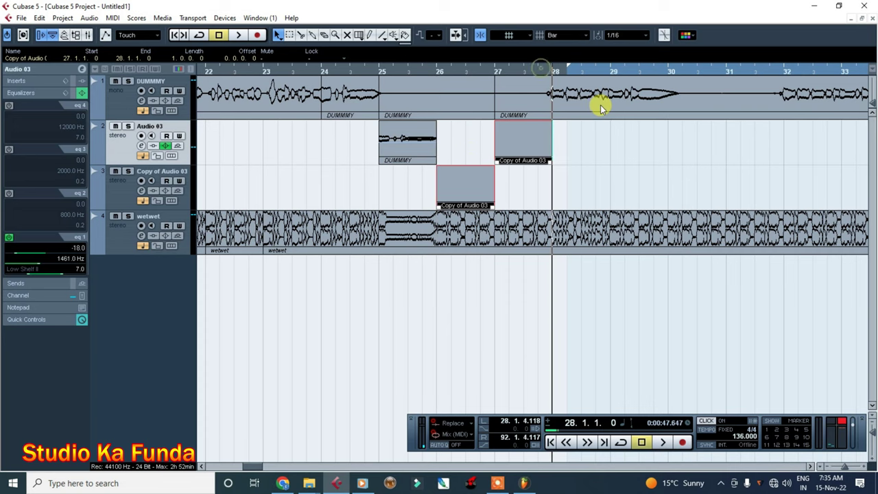
key("space")
scroll(813, 467, "right", 5)
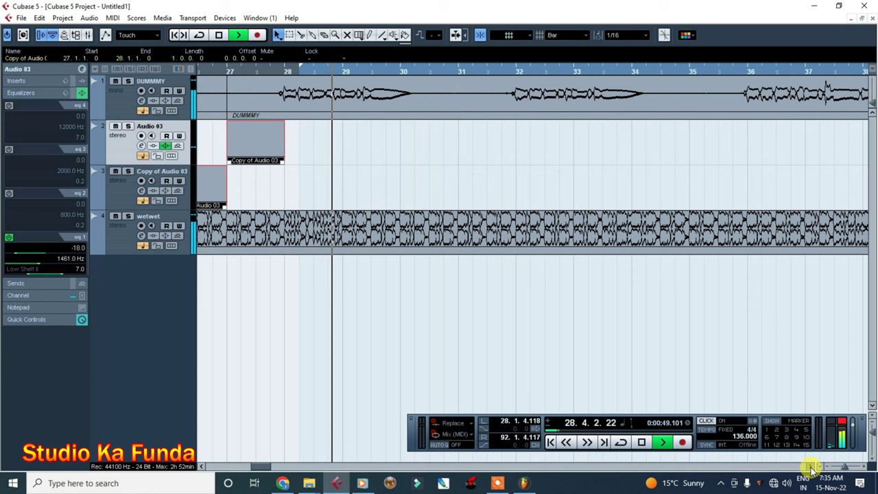
left_click_drag(343, 171, 516, 186)
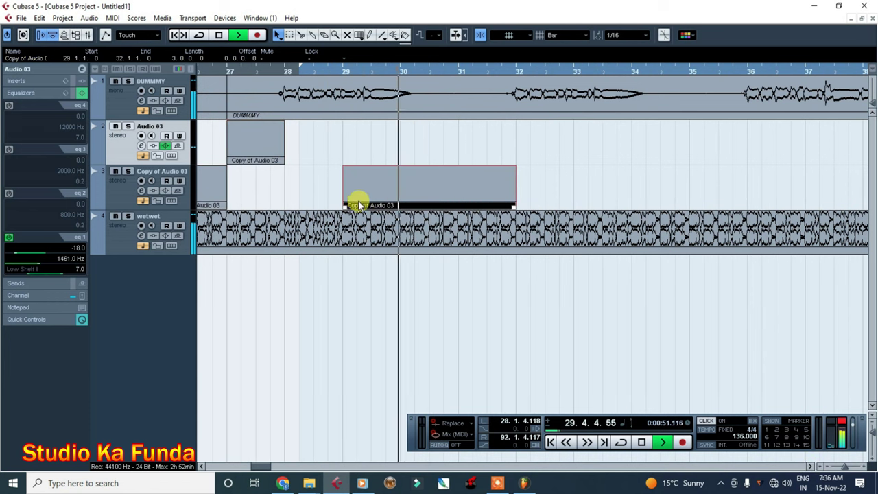
key("space")
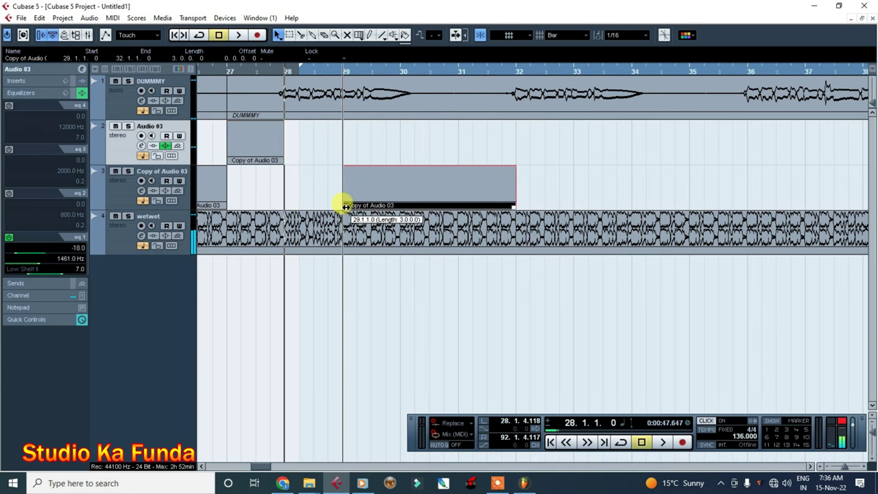
left_click_drag(343, 203, 408, 206)
left_click(433, 159)
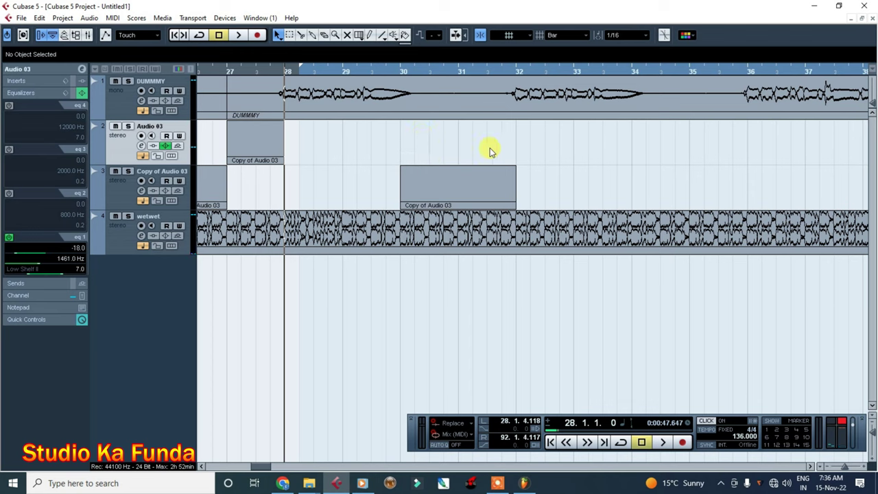
Step: Create an empty part from bar 34 to bar 36 on the Copy of Audio 03 track and check it by playing from bar 32
left_click(384, 106)
left_click(429, 138)
left_click_drag(637, 183, 746, 186)
left_click(628, 75)
left_click(523, 80)
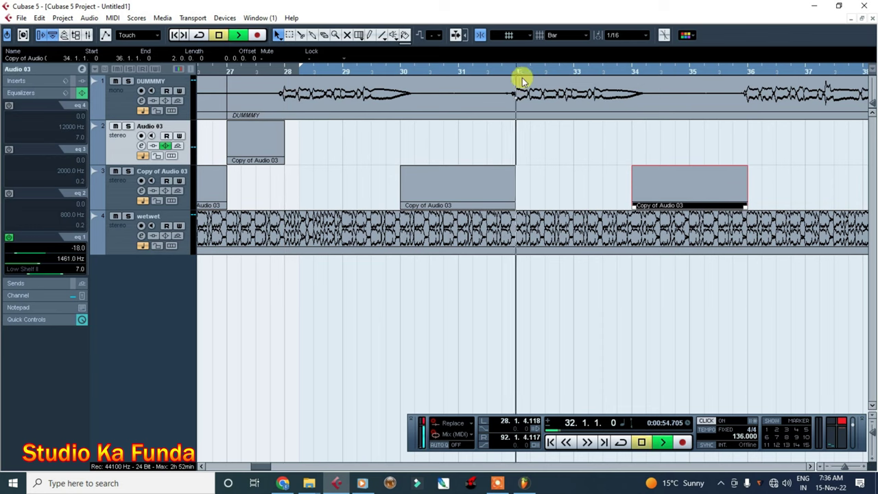
key("space")
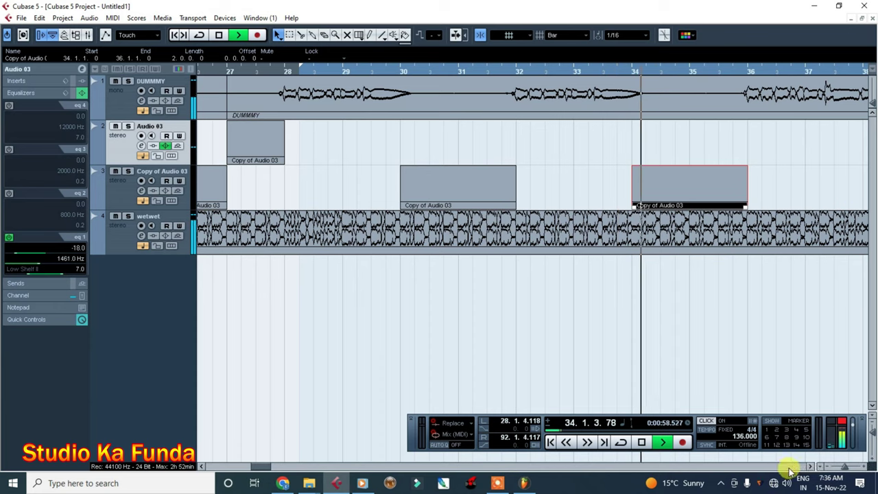
key("space")
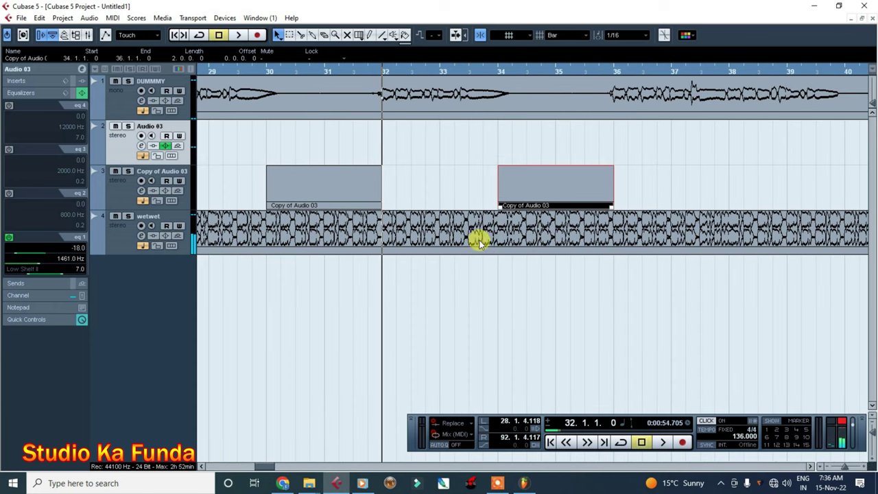
Step: Split the wetwet loop at bar 30 and place copies of the split-off section at bars 33 and 36
left_click(280, 238)
left_click(445, 237, "alt")
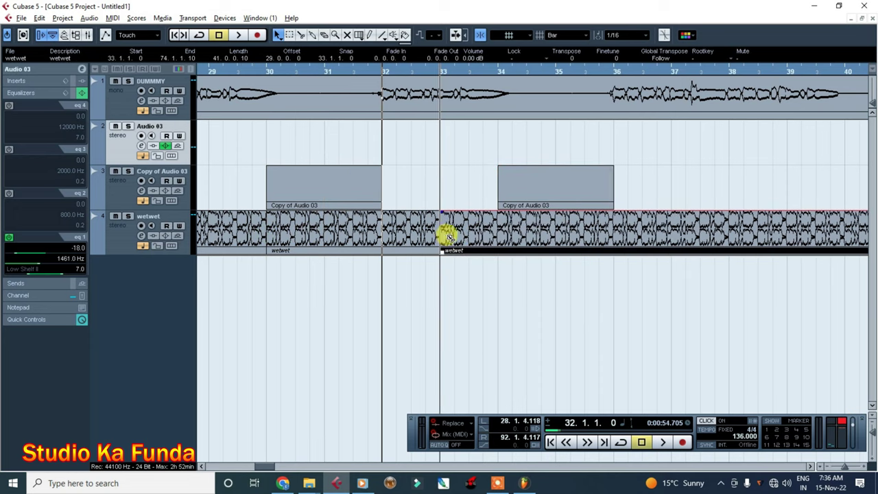
left_click(619, 230, "alt")
Step: Play from bar 36 past bar 41 to check the loop against the end of the vocal phrase
left_click(595, 70)
key("space")
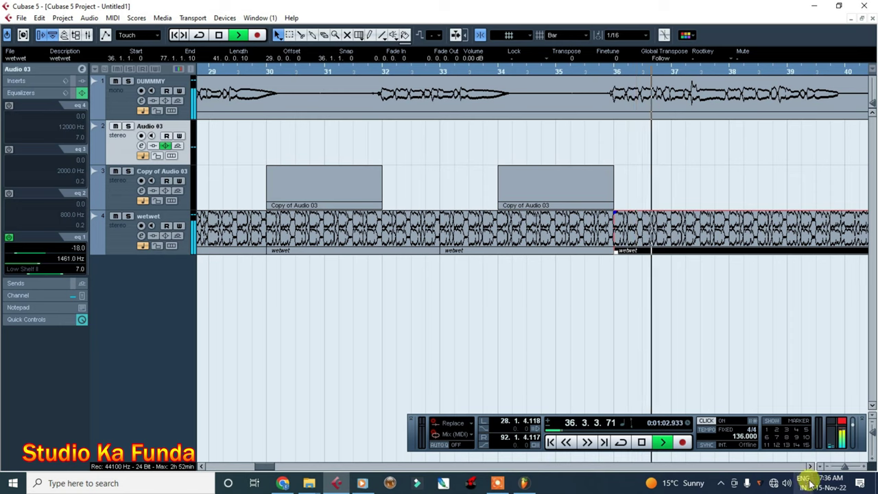
left_click(801, 466)
left_click(800, 465)
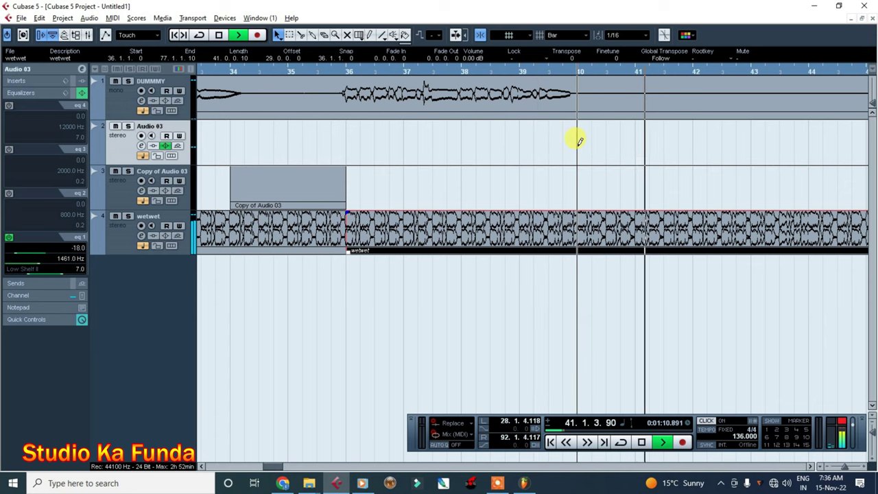
left_click(615, 143)
key("space")
Step: Create empty four-bar parts from bar 40 to 44 on the Audio 03 track and from bar 44 to 48 on the Copy of Audio 03 track
left_click_drag(562, 71, 578, 71)
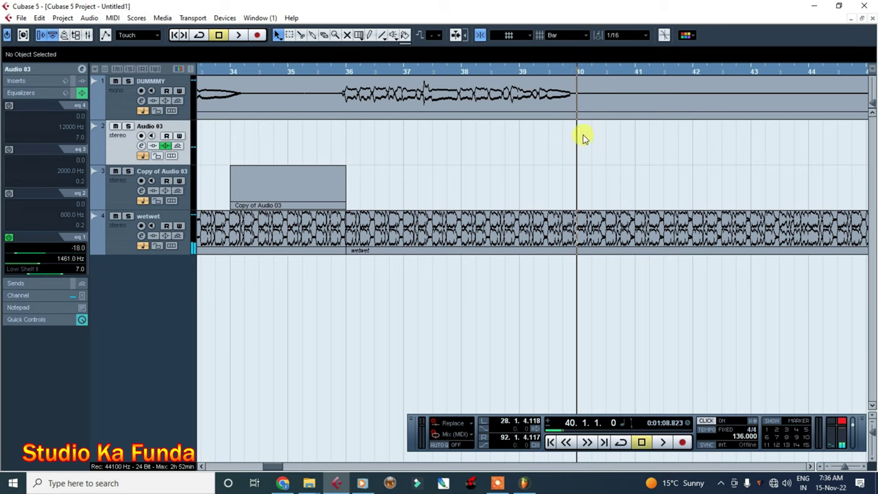
left_click_drag(580, 141, 795, 155)
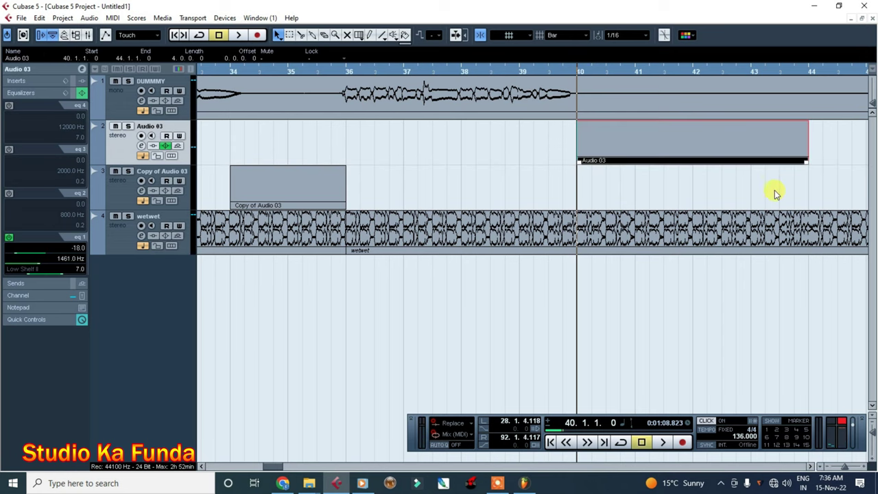
left_click(810, 467)
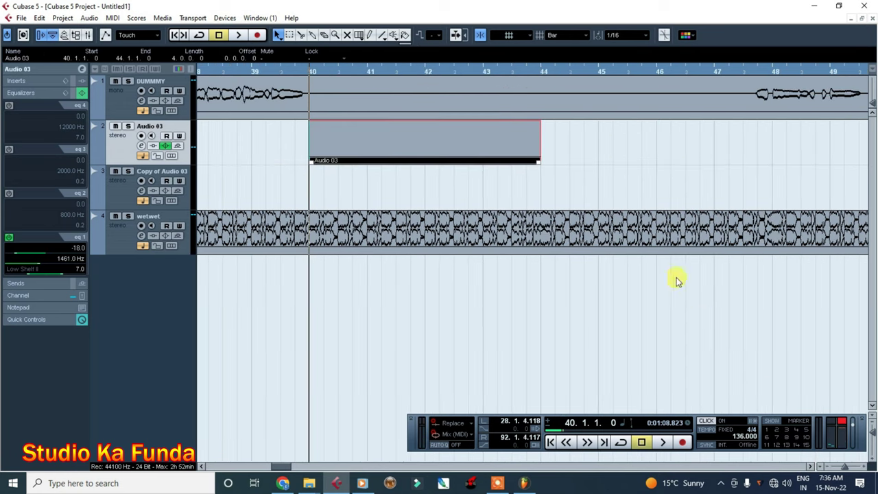
left_click(569, 192)
left_click_drag(540, 185, 768, 190)
left_click_drag(485, 205, 547, 242)
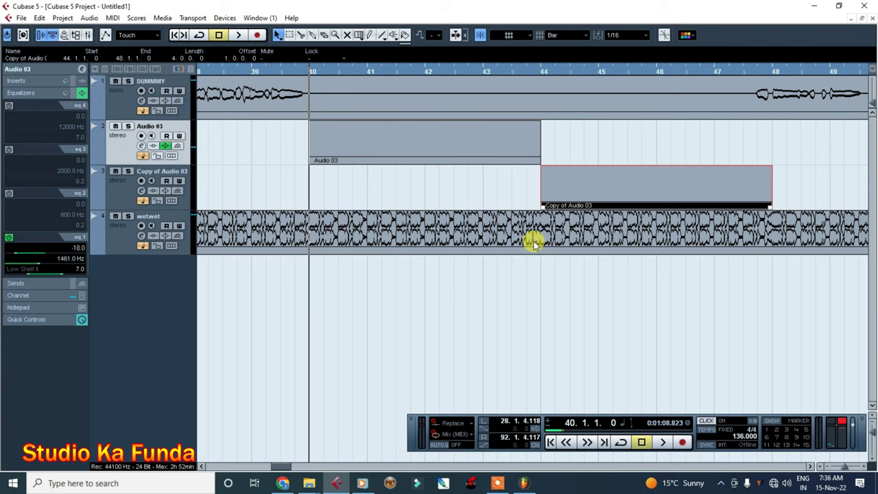
Step: Play from bar 40 across the two empty parts to check where the vocal re-enters near bar 48
key("space")
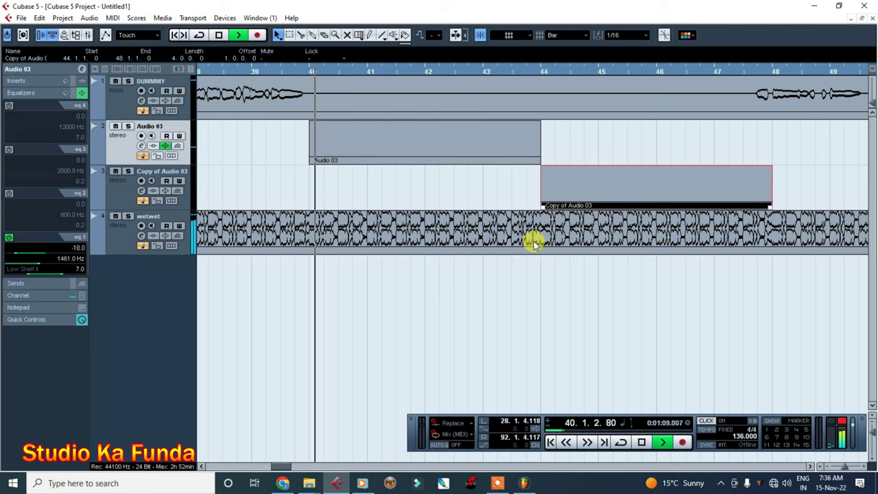
left_click(481, 72)
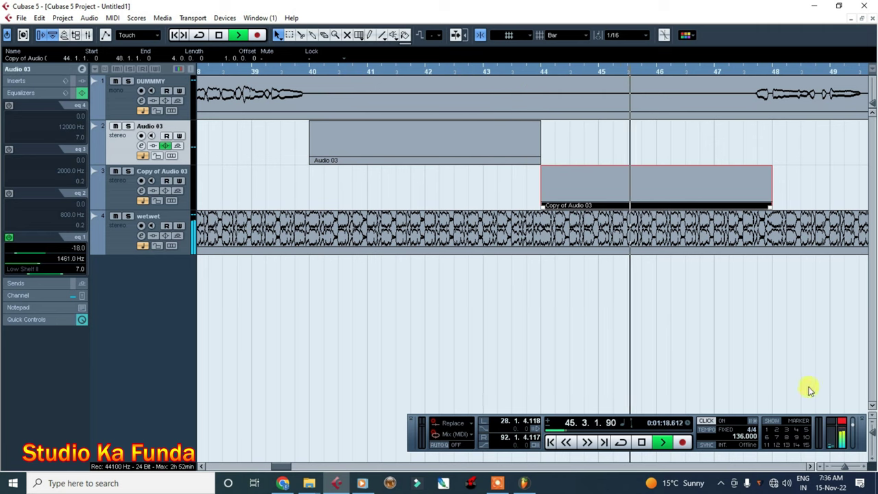
left_click(811, 468)
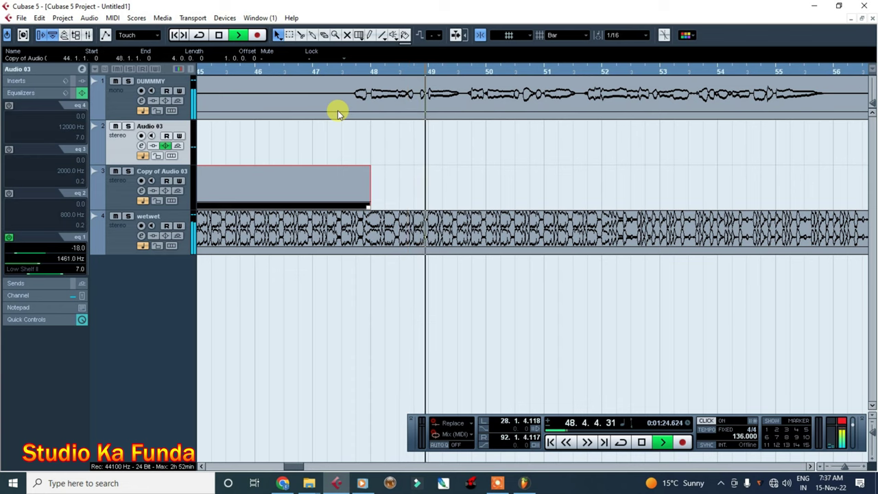
key("space")
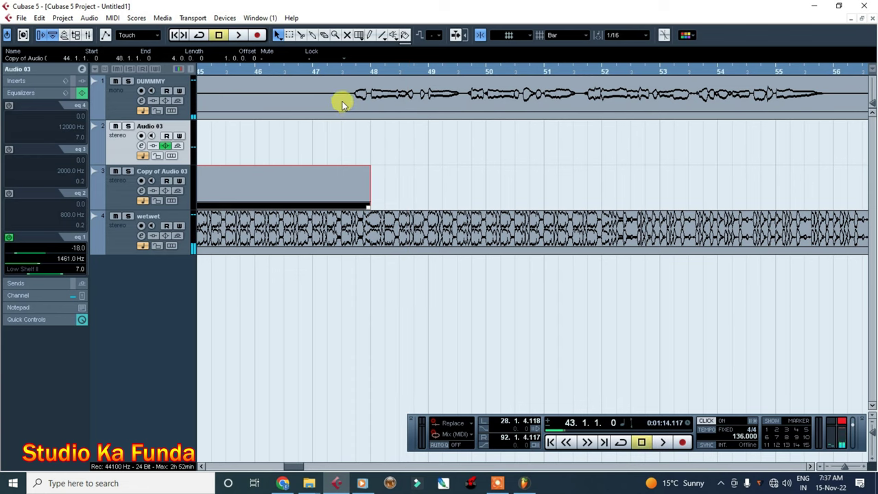
Step: Split the DUMMMY vocal at bar 47, shifting the remainder to bar 51, and create an empty part from bar 48 to 52 on Audio 03
left_click(312, 104)
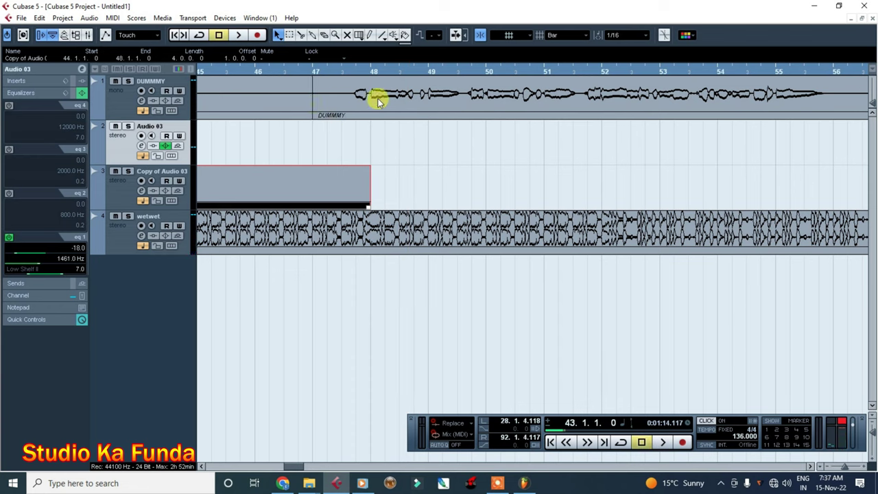
left_click_drag(377, 100, 624, 118)
left_click_drag(648, 117, 591, 115)
left_click_drag(370, 137, 602, 155)
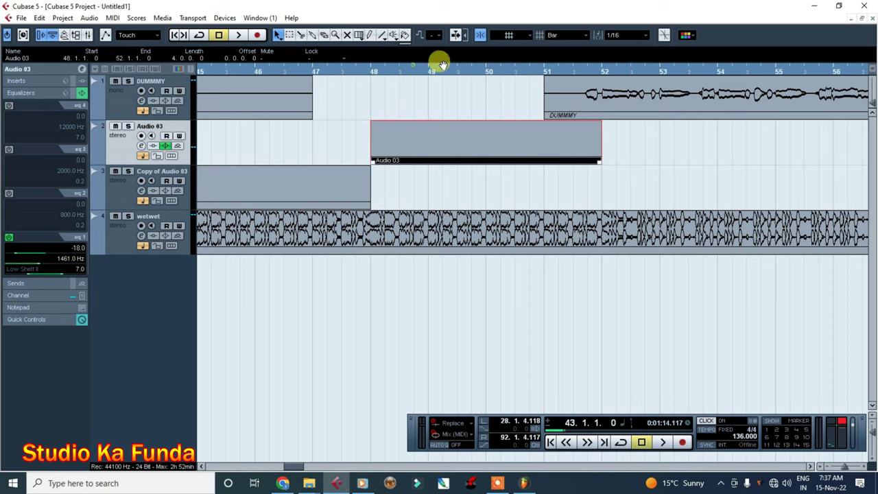
Step: Review the three empty four-bar parts between bars 40 and 52 by selecting each in turn
left_click_drag(463, 75, 484, 65)
left_click(306, 149)
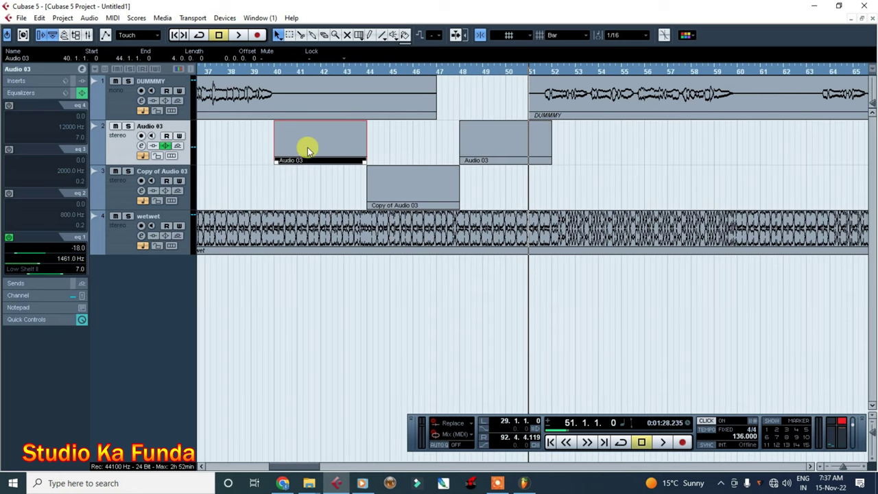
left_click(279, 72)
left_click(401, 176)
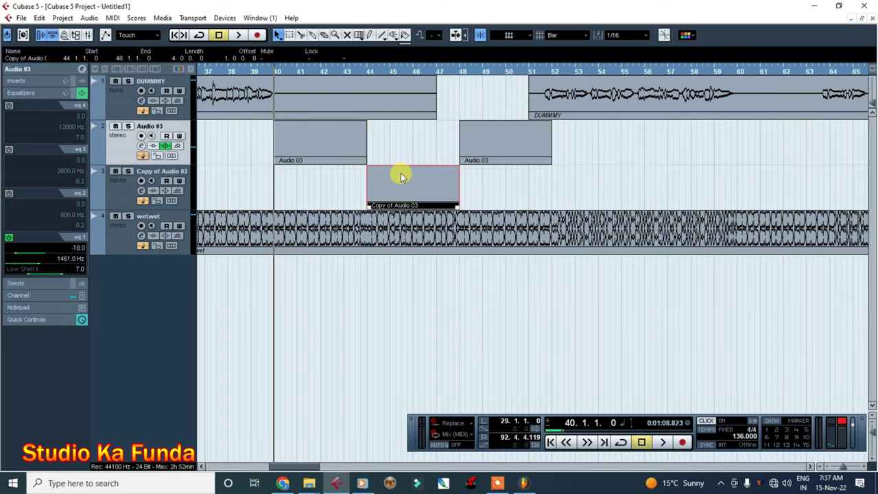
left_click(495, 149)
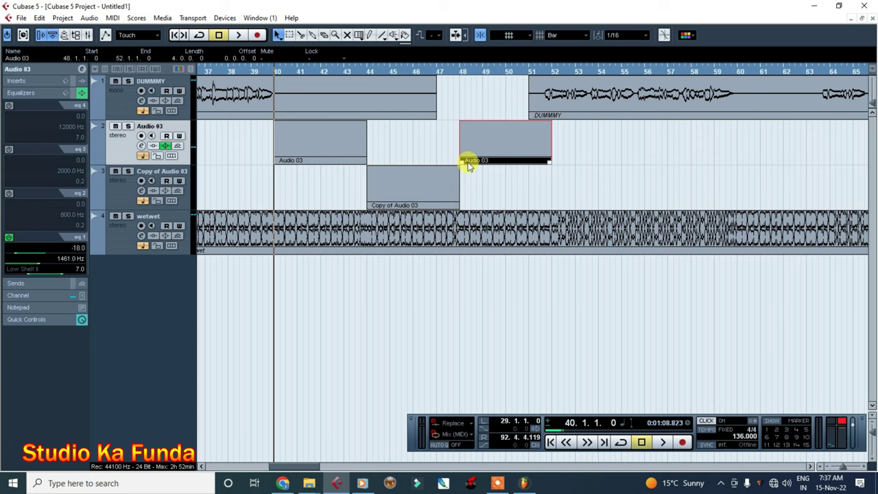
Step: Play from bar 51 past bar 56 to check the shifted vocal against the loop
mouse_move(526, 81)
left_mouse_down()
mouse_move(537, 72)
mouse_move(522, 95)
left_mouse_up()
key("space")
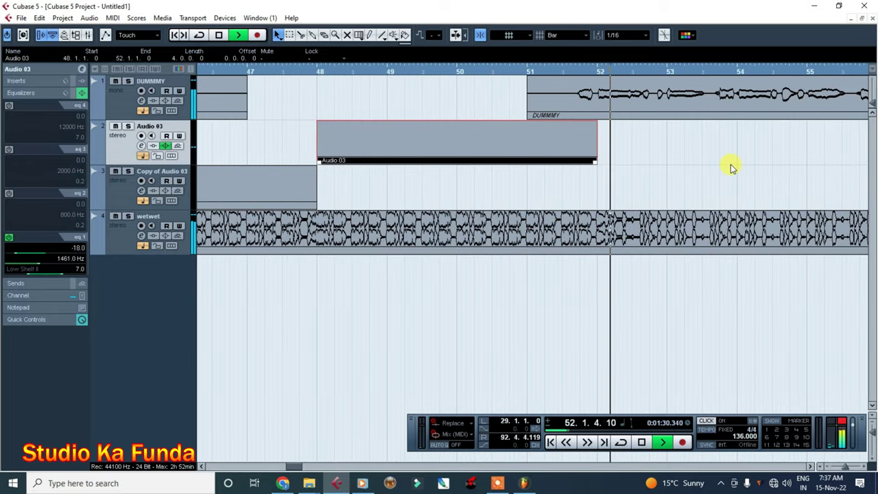
left_click(811, 467)
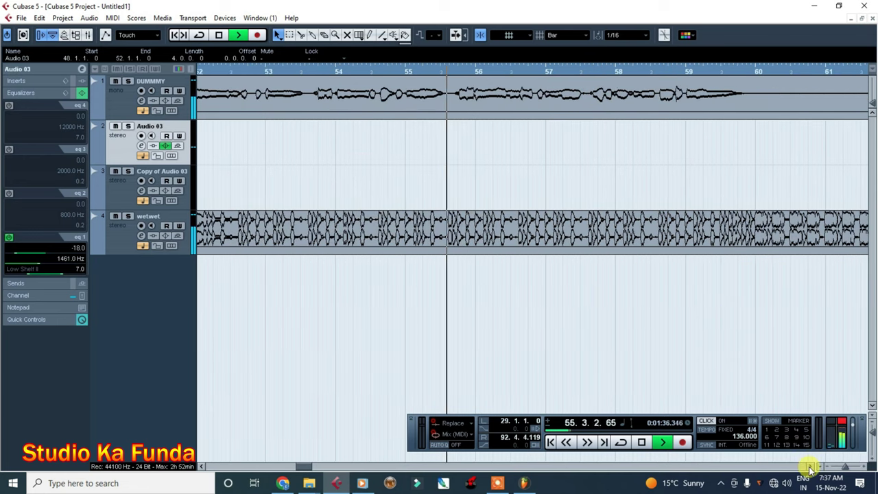
scroll(564, 290, "right", 2)
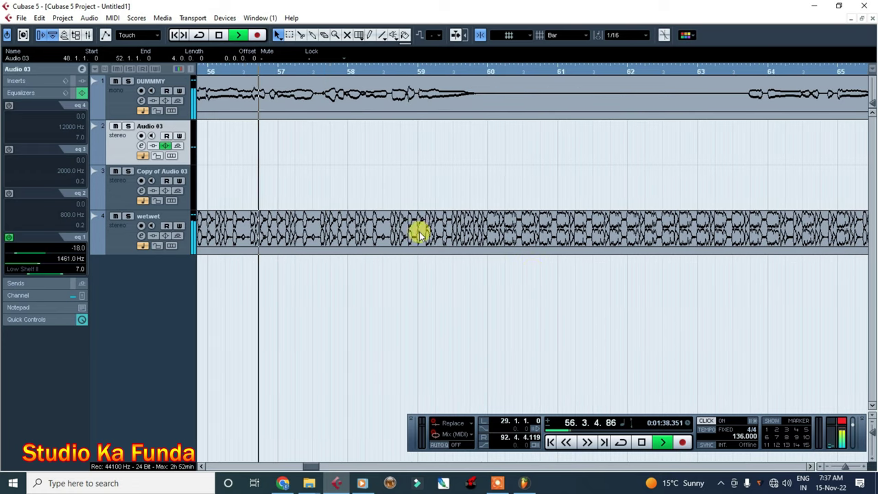
Step: Split the wetwet loop at bar 57 and place copies of the split-off section at bars 58 and 59
key("alt+x")
key("alt+x")
left_click_drag(372, 235, 453, 237)
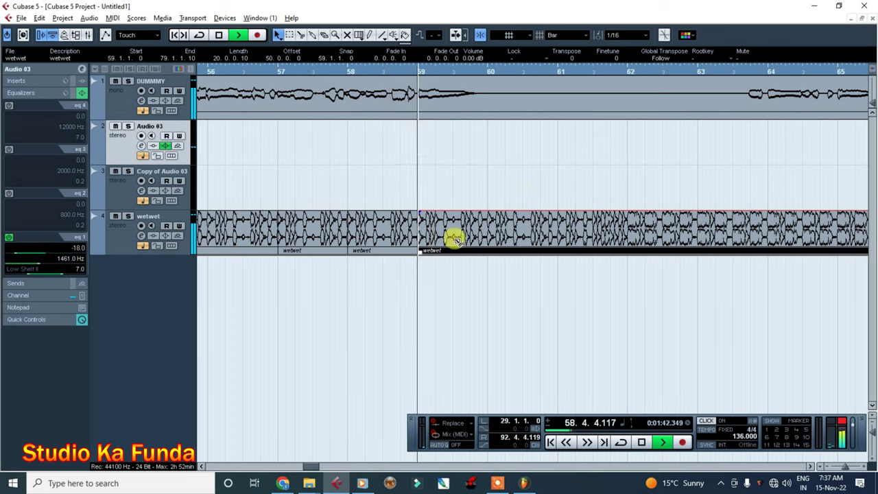
Step: Split the DUMMMY vocal at bar 60, at 57.3.2.40 and at bar 58 to isolate the closing phrase
left_click(480, 94, "alt")
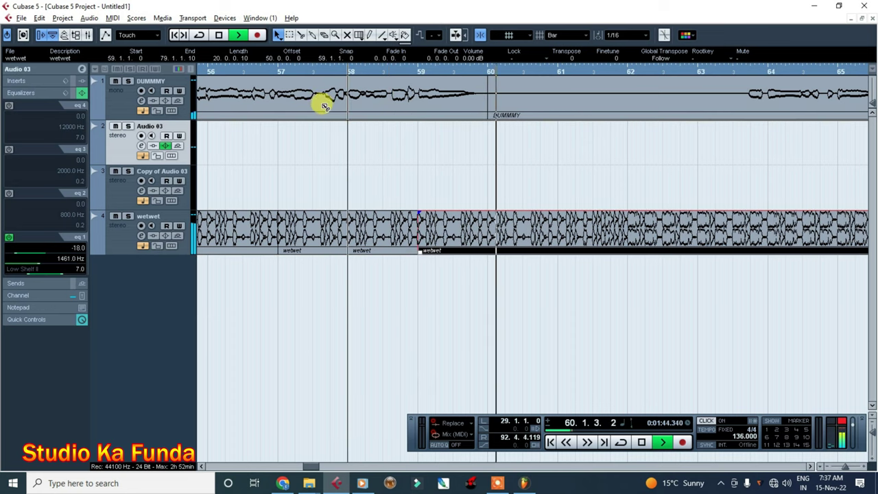
key("space")
left_click(480, 35)
left_click(319, 96, "alt")
left_click(357, 106, "alt")
Step: Copy the isolated vocal phrase onto the Audio 03 track starting at 59.3.2.40 and lower its volume to -8 dB, checking from bar 58
left_click_drag(345, 134, 458, 145)
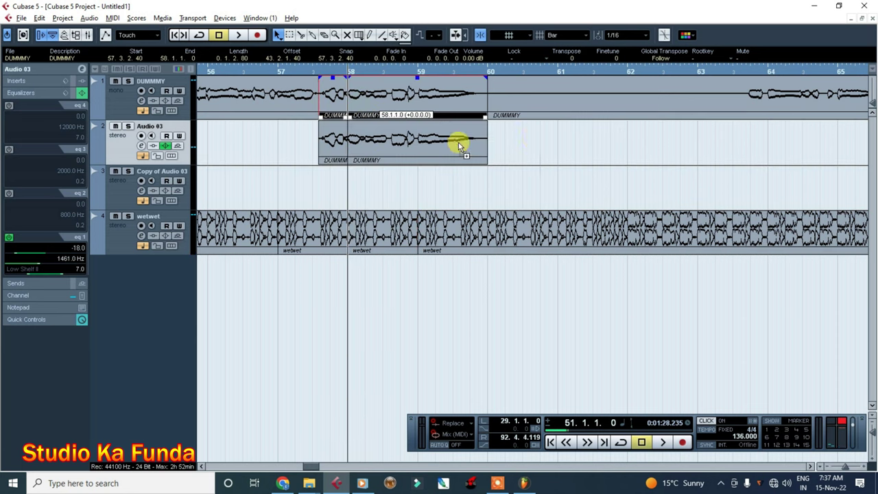
left_click_drag(400, 139, 516, 144)
scroll(483, 57, "down", 8)
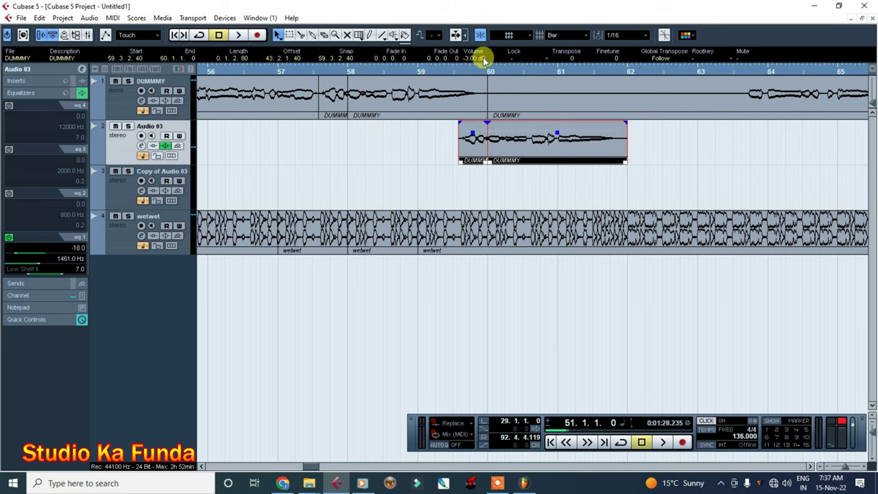
left_click(376, 71)
key("space")
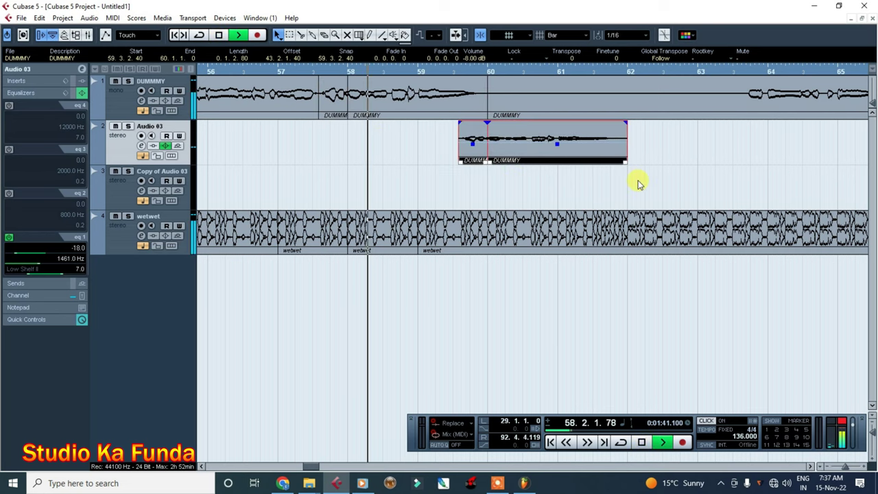
Step: Move the DUMMMY vocal after bar 63 back to bar 61 and set the copied phrase's volume to -2 dB
left_click_drag(805, 92, 689, 100)
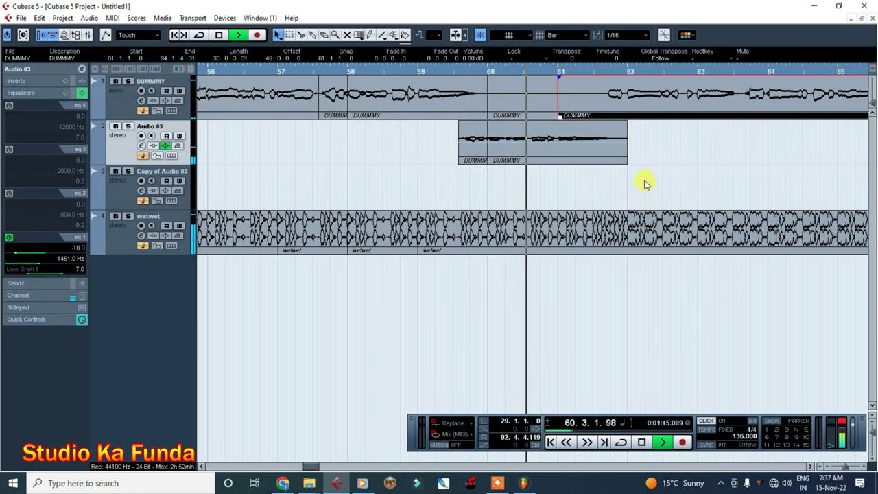
left_click(542, 140)
scroll(472, 61, "up", 6)
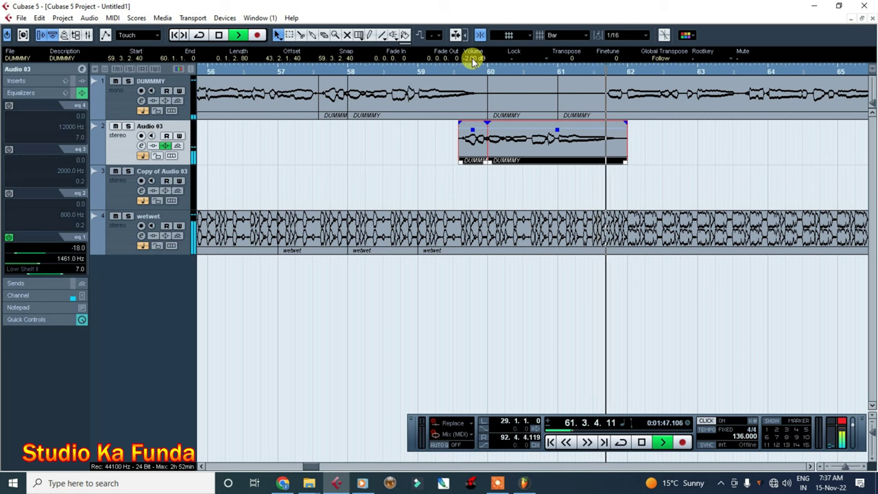
Step: Create an empty part from bar 60 to bar 62 on the Copy of Audio 03 track
left_click(447, 73)
key("space")
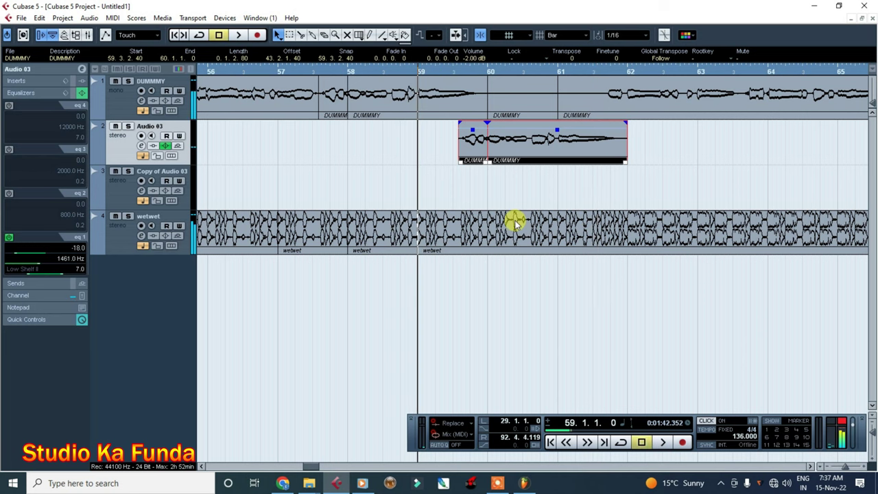
left_click_drag(472, 182, 627, 184)
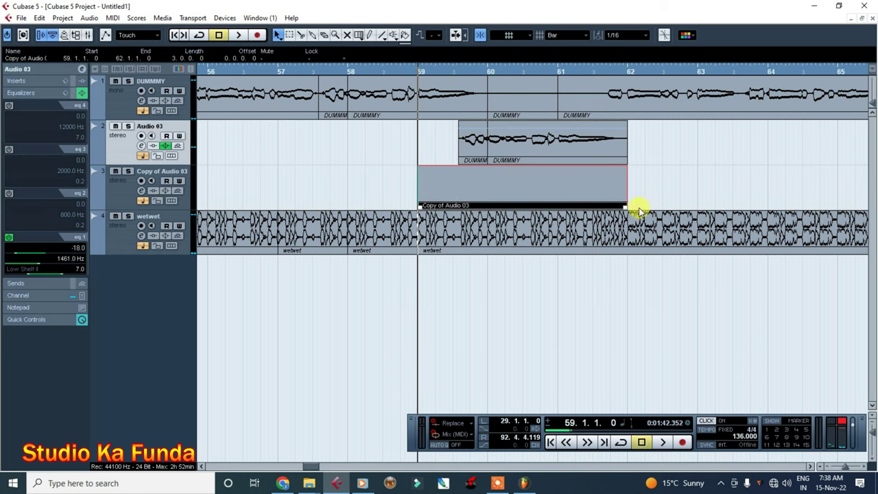
left_click_drag(419, 203, 483, 200)
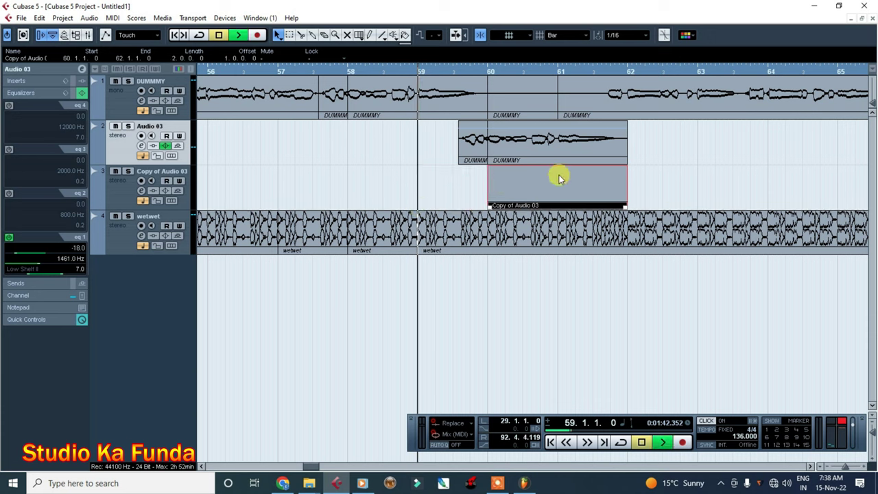
Step: Play from bar 59 to about bar 66 to check the copied phrase and the following vocal against the loop
key("space")
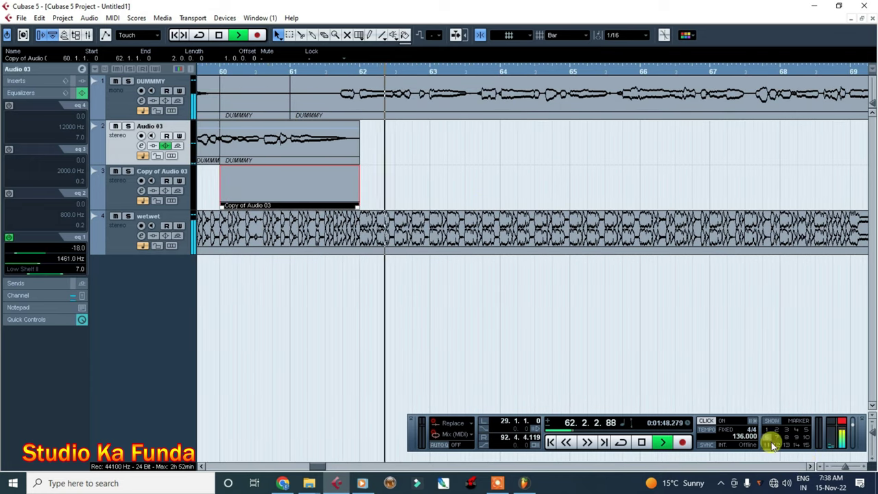
left_click(809, 466)
left_click(810, 467)
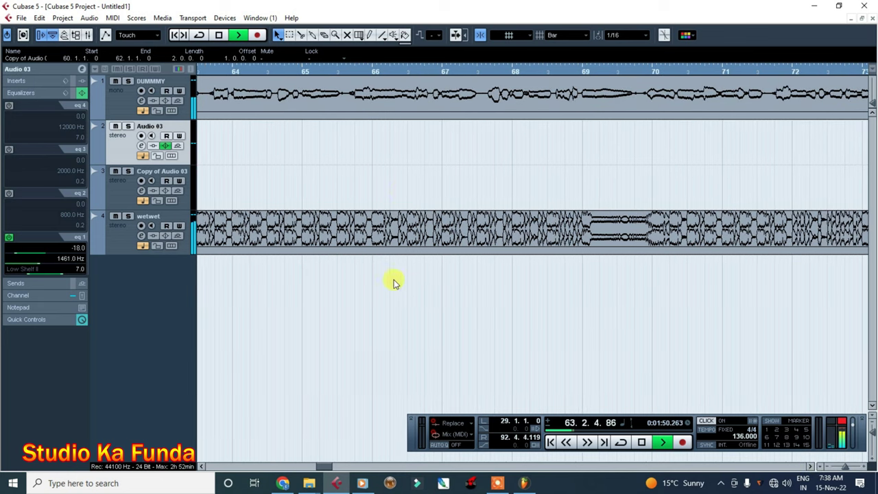
scroll(433, 189, "left", 3)
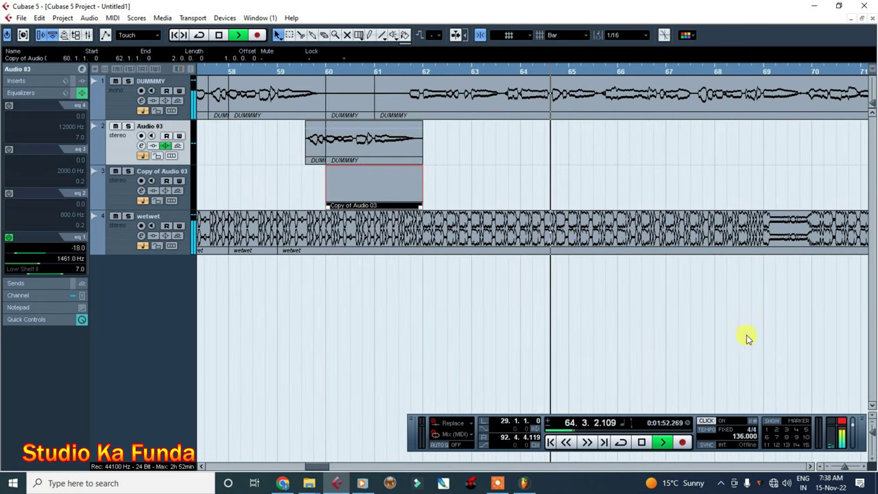
left_click(807, 466)
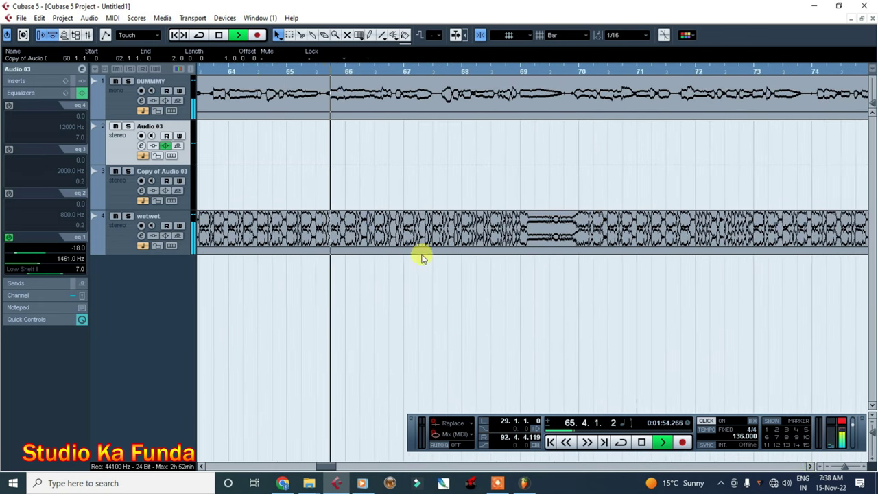
key("space")
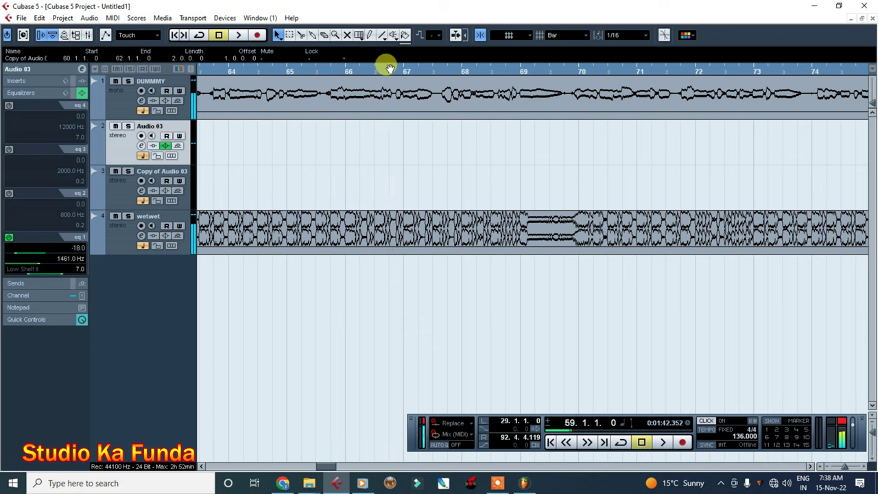
Step: Split the wetwet loop at bar 62, place a copy of the split-off section at bar 66 and play on from there
left_click_drag(397, 74, 284, 89)
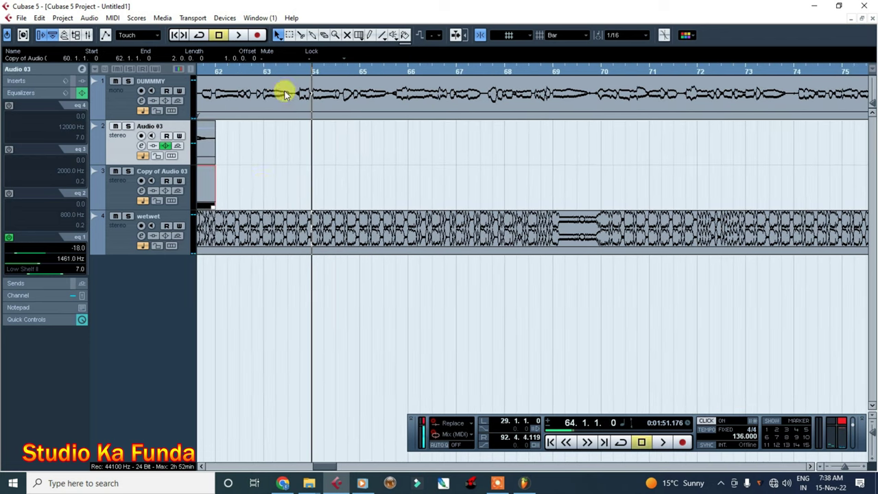
left_click_drag(229, 231, 433, 240)
key("space")
left_click(409, 73)
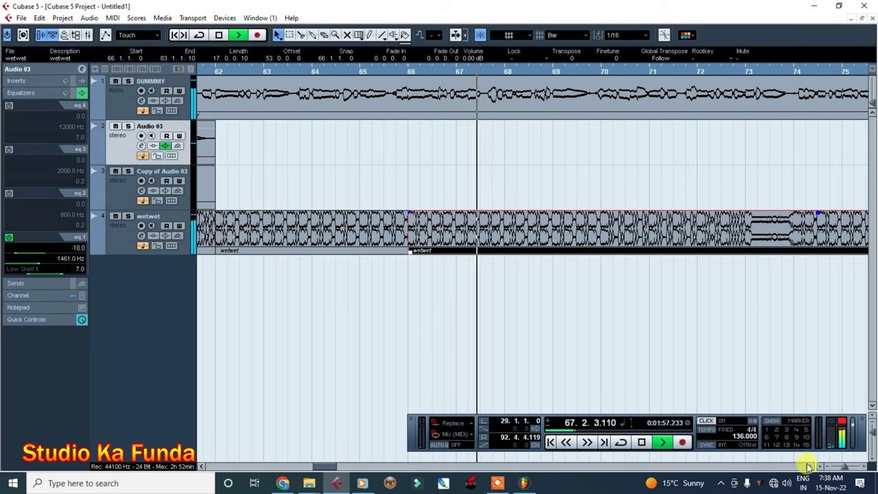
scroll(717, 384, "right", 2)
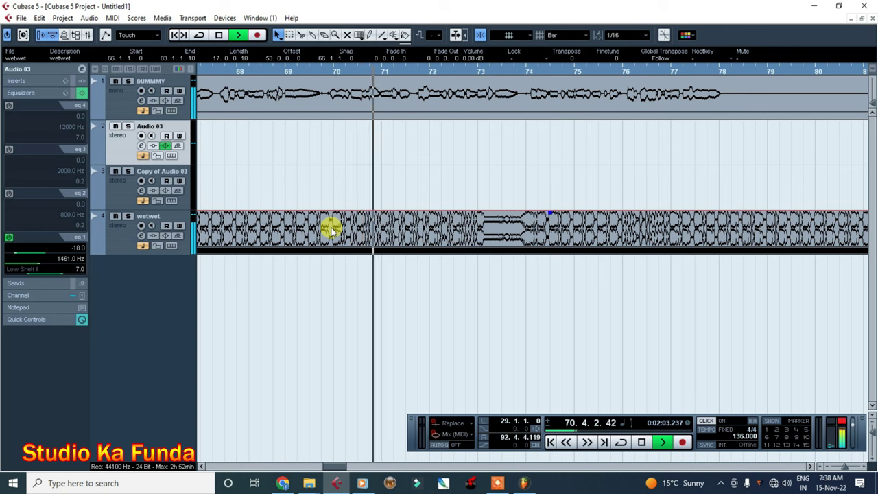
Step: Split the wetwet loop at bar 70 and place copies of the split-off section at bars 73 and 75
left_click(436, 232, "alt")
key("ctrl+z")
left_click(339, 229, "alt")
left_click_drag(343, 230, 498, 239)
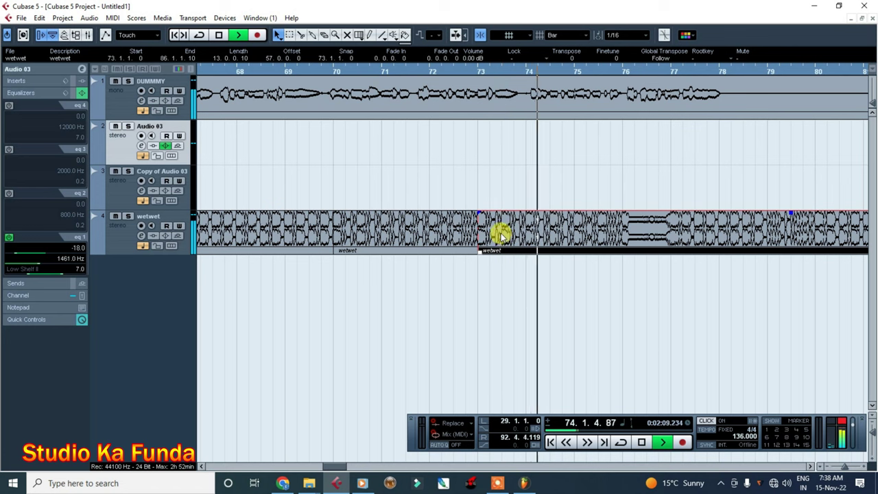
left_click_drag(503, 235, 657, 226)
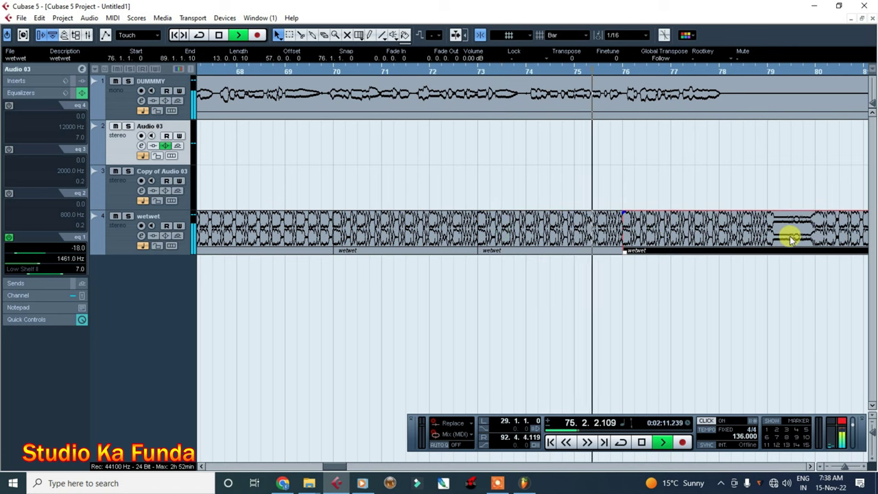
left_click_drag(780, 226, 740, 226)
Step: Copy the DUMMMY vocal between bars 77 and 78 onto the Audio 03 track at bar 78 and lower the copy's volume to -4 dB
left_click(652, 93, "alt")
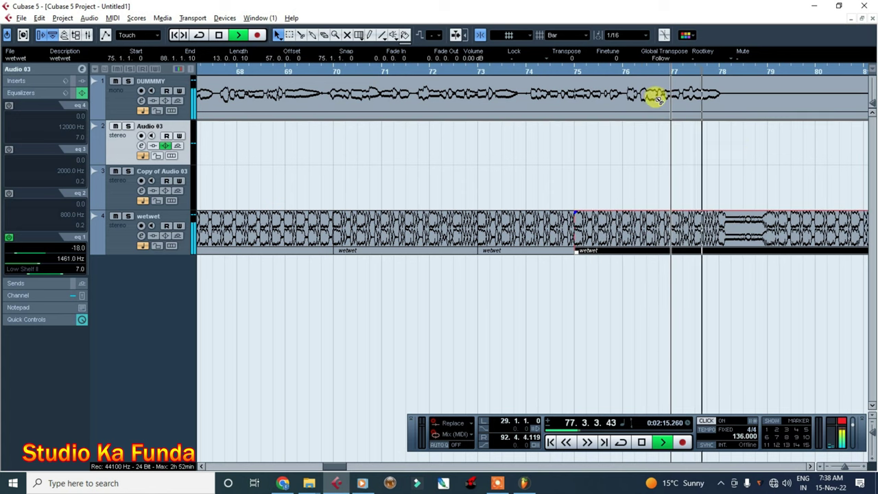
left_click_drag(731, 107, 731, 133)
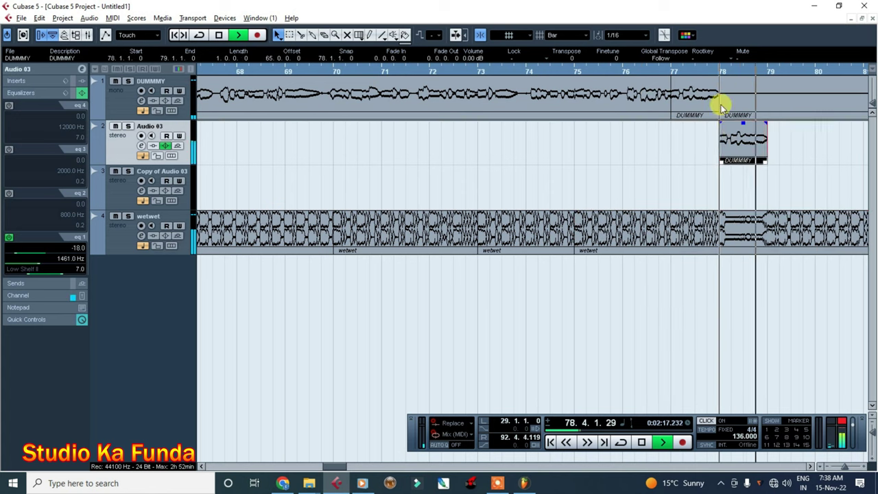
left_click(674, 72)
scroll(480, 60, "down", 4)
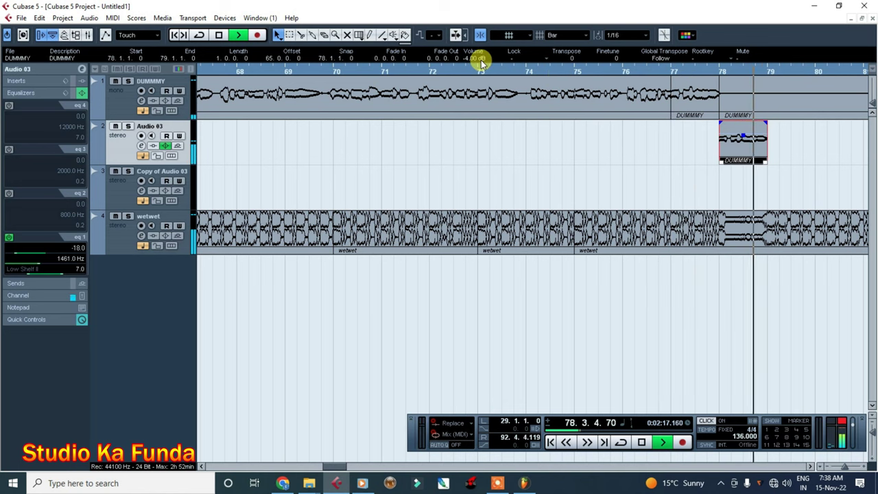
Step: Split the DUMMMY vocal at bar 81 and move the split-off section one bar earlier, to bar 80
left_click(809, 466)
left_click(809, 467)
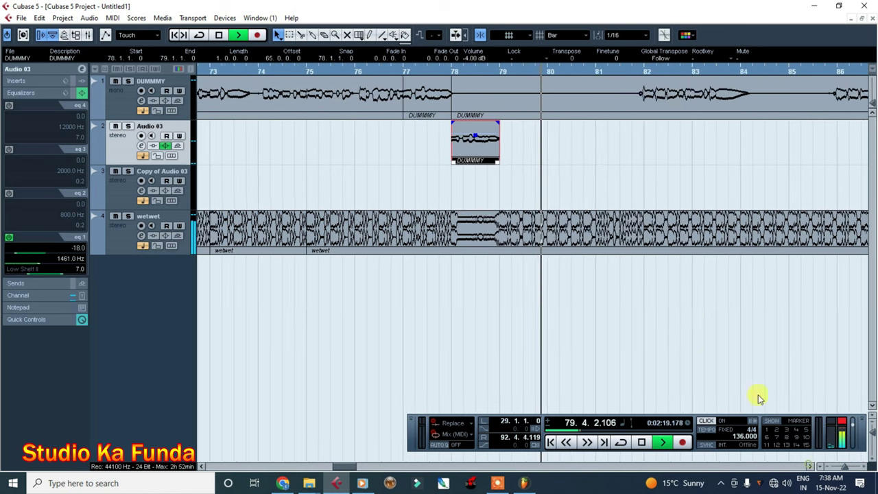
left_click(681, 103)
key("ctrl+Left")
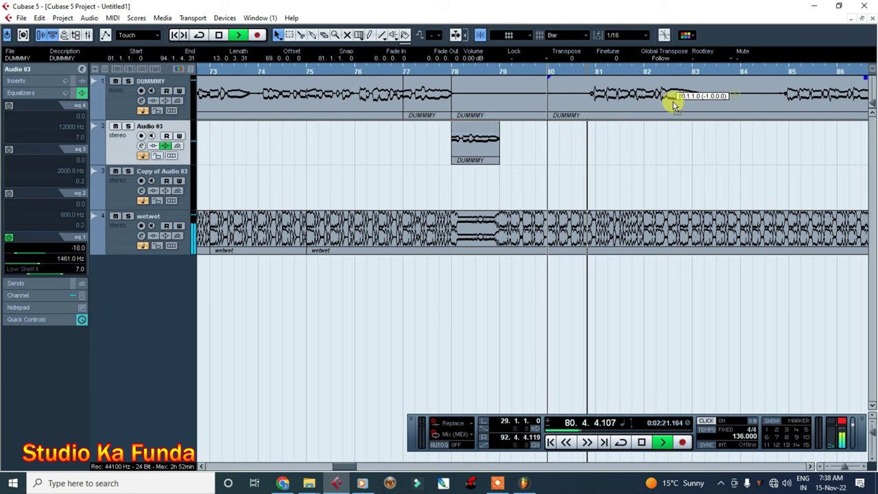
Step: Play from bar 80 and mark the music section with an empty part from bar 83 to 85 on the Copy of Audio 03 track
left_click(545, 74)
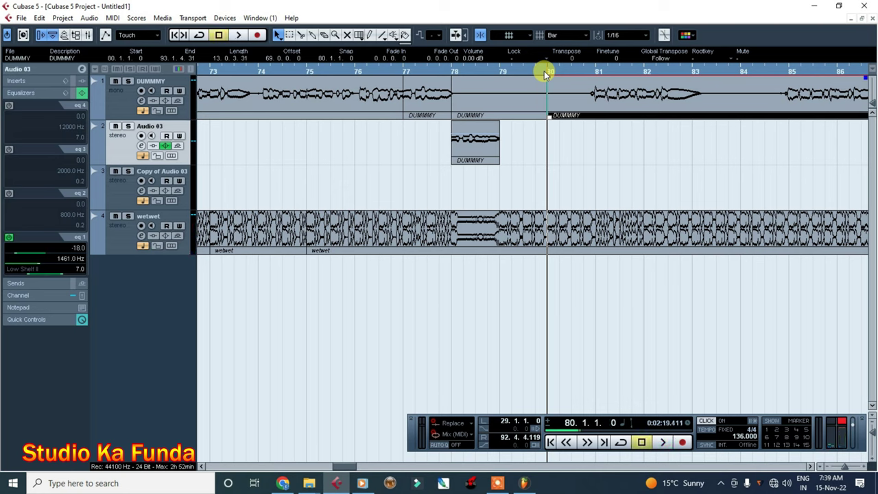
key("g")
key("g")
key("space")
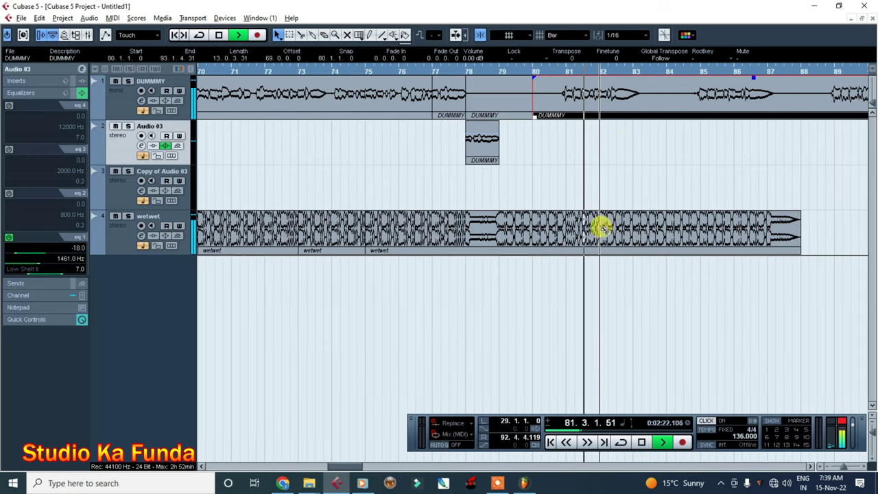
mouse_move(633, 172)
left_mouse_down()
mouse_move(686, 177)
mouse_move(680, 191)
left_mouse_up()
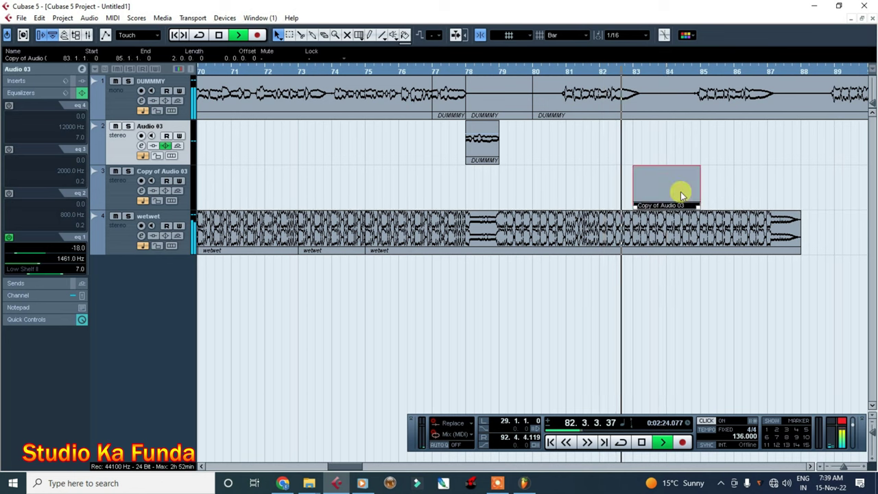
key("space")
Step: Split the wetwet loop at bar 82, place a copy of the split-off section at bar 87 and play on from about bar 85
left_click_drag(649, 146, 686, 190)
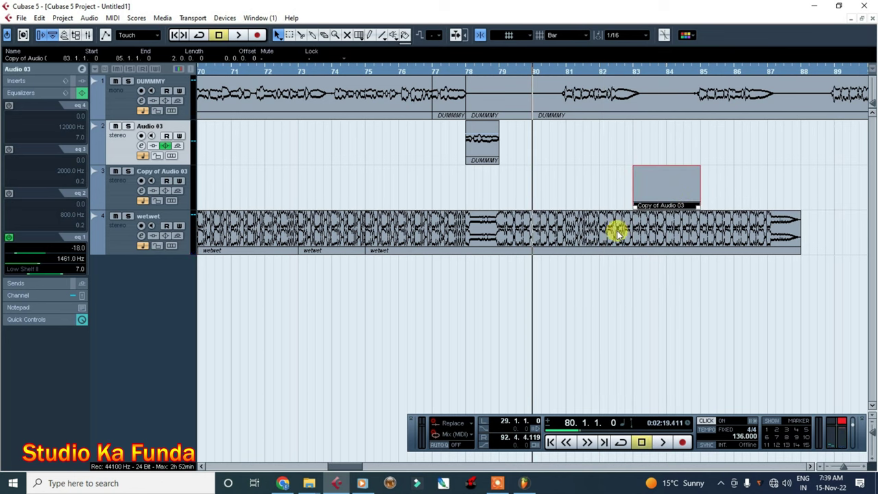
left_click_drag(631, 231, 795, 230)
double_click(694, 69)
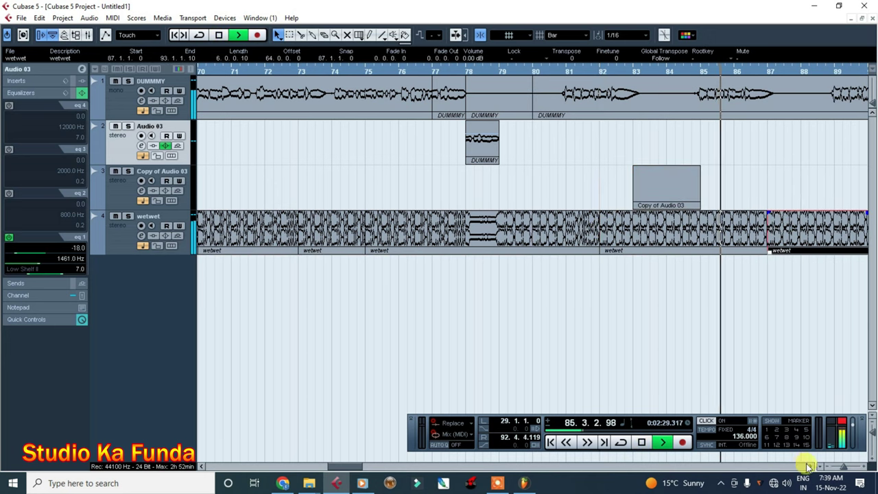
Step: Draw an empty part from bar 87 to 89 on the Copy of Audio 03 track and set the playhead to bar 87
scroll(808, 466, "right", 4)
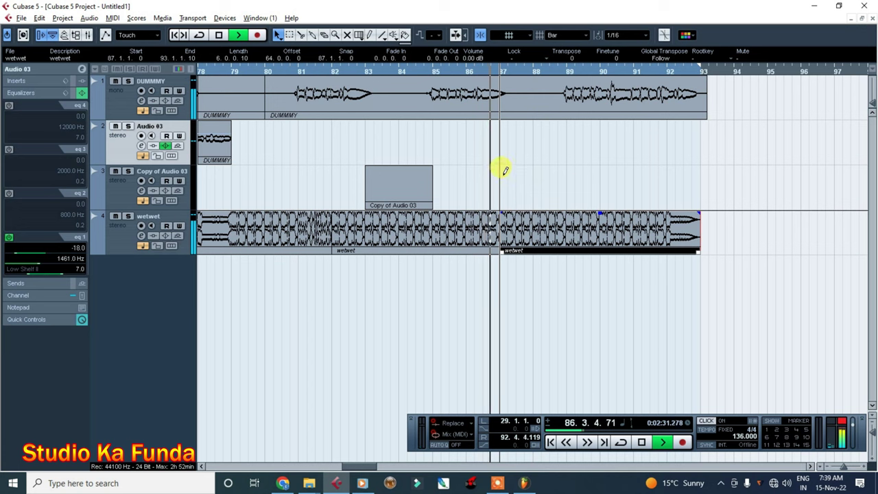
left_click_drag(505, 170, 562, 186)
key("space")
left_click(498, 73)
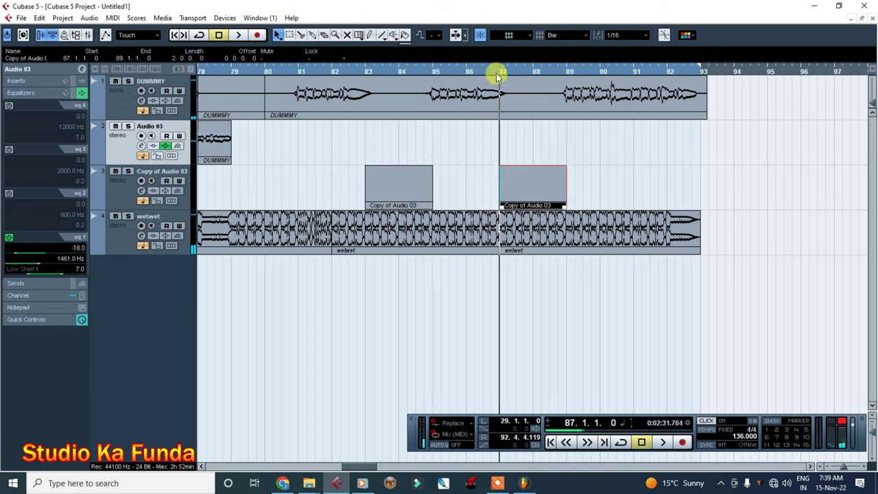
left_click_drag(500, 137, 563, 156)
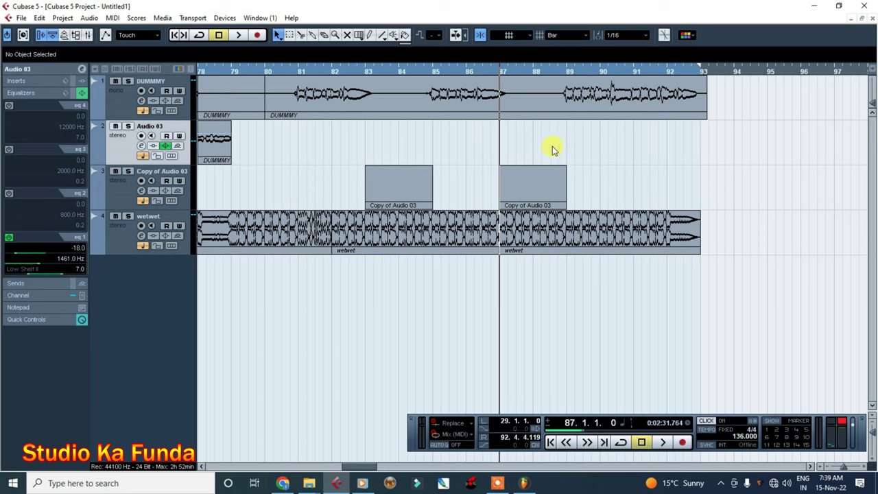
Step: Check playback from bars 87 and 91, and place a copy of the last wetwet section at bar 88 to extend the loop's ending
key("space")
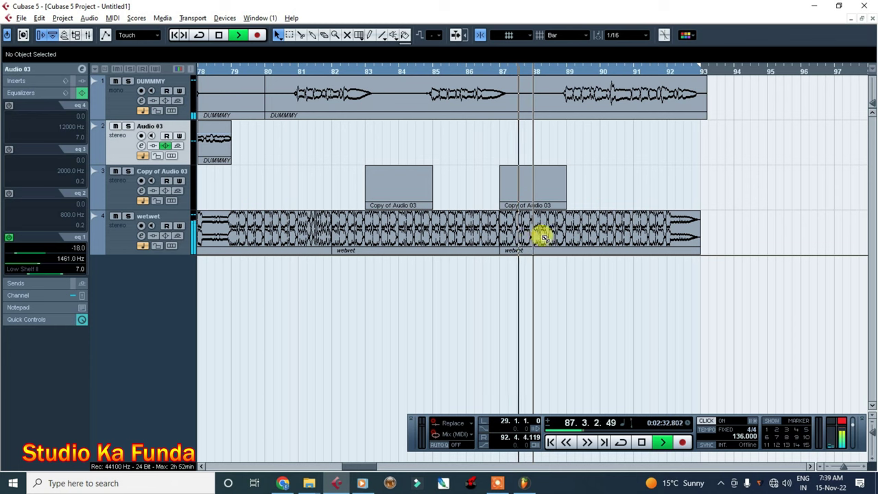
left_click(636, 72)
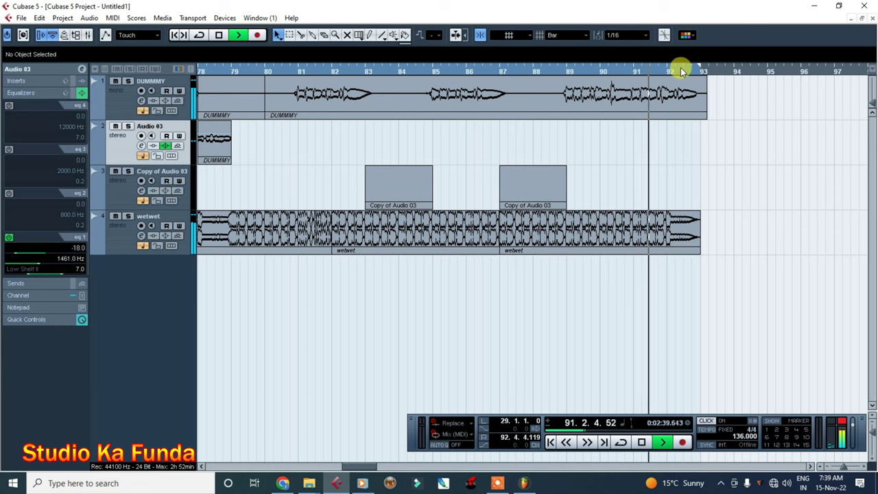
left_click(633, 244)
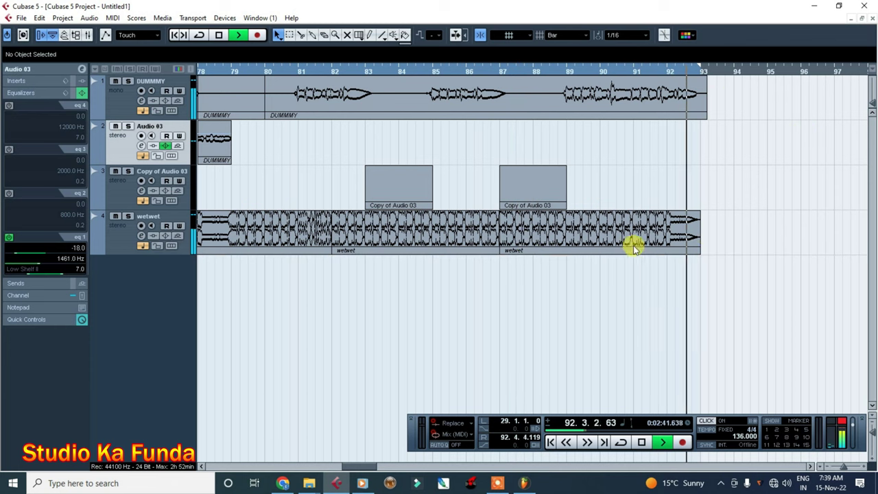
key("space")
left_click(547, 234)
left_click_drag(514, 229, 555, 237)
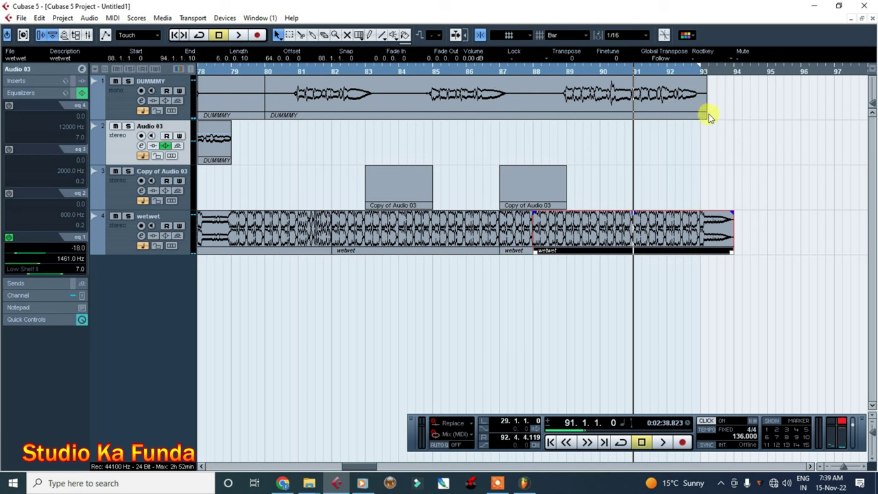
Step: Play the ending from bar 91, stop after the last event and place the playhead at bar 4 in the full arrangement
key("space")
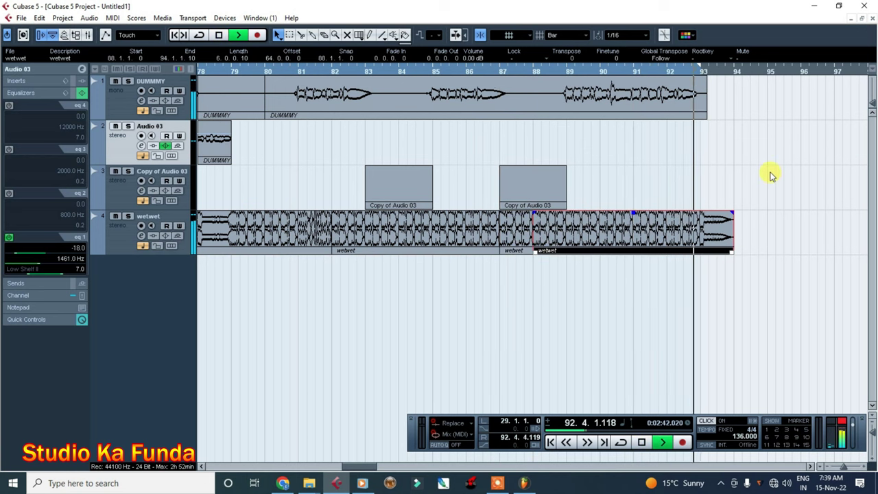
key("g")
key("g")
key("g")
key("g")
key("g")
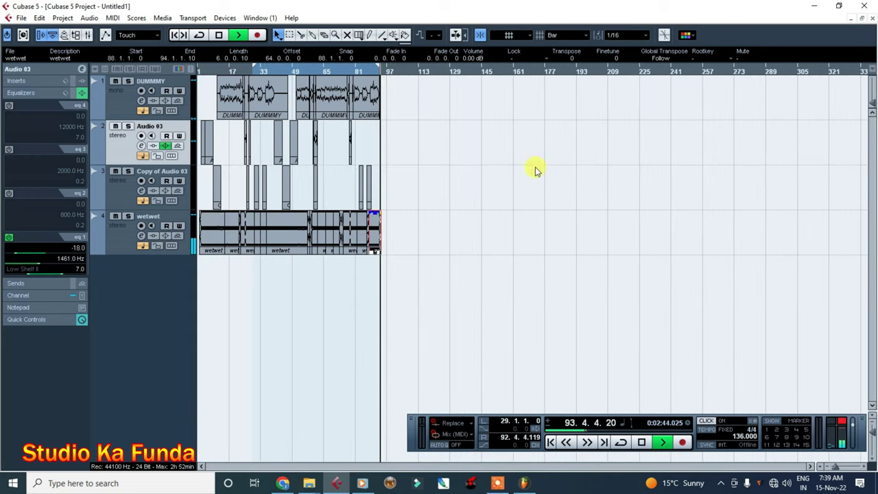
key("space")
left_click_drag(231, 74, 207, 90)
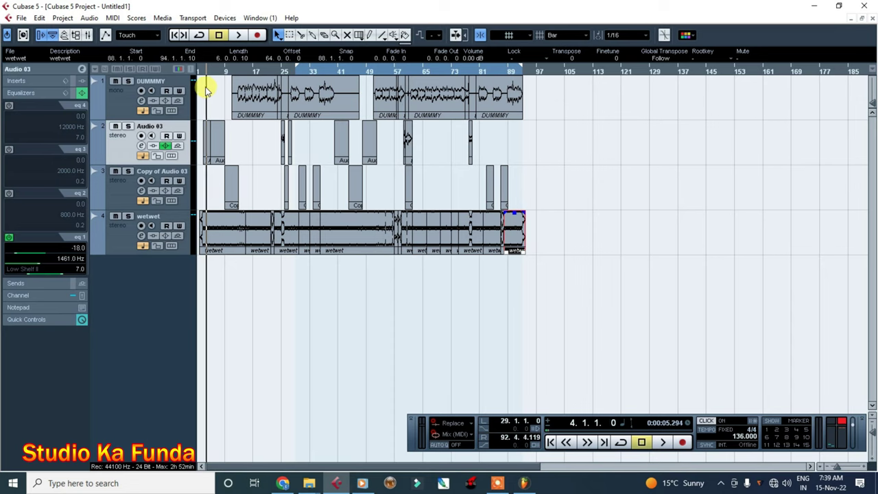